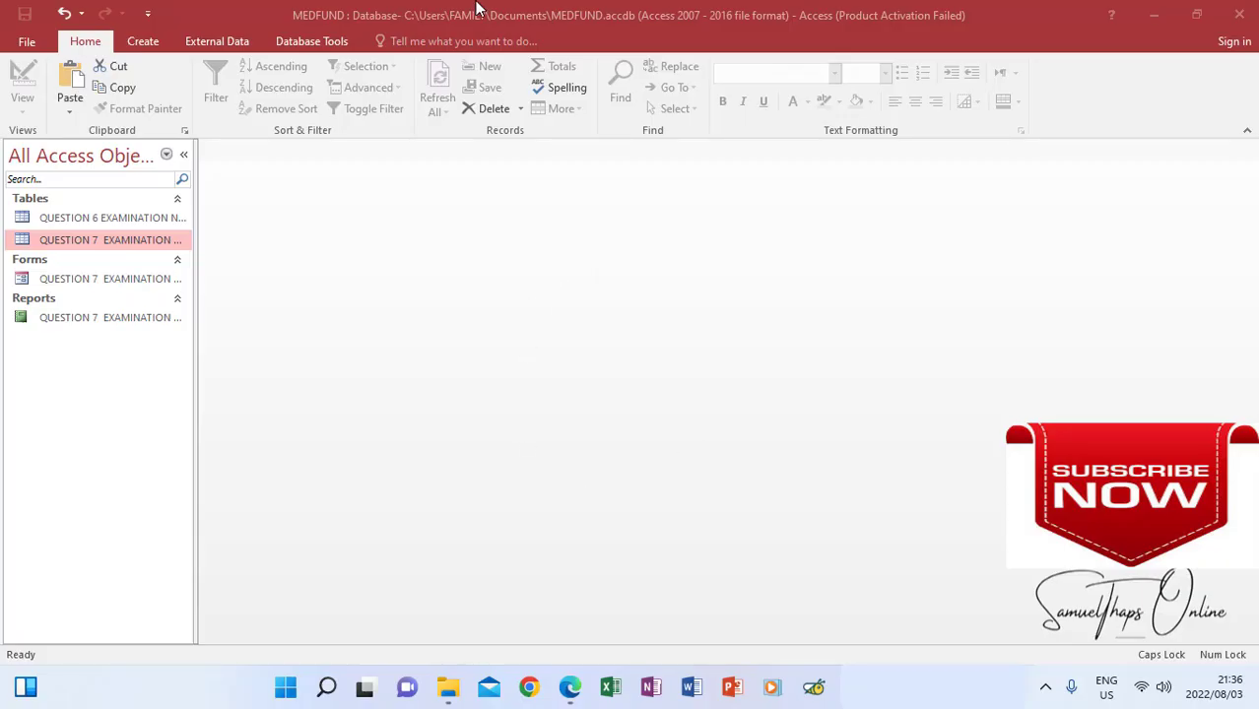
Create a report with the Report Wizard using all fields of the QUESTION 7 EXAMINATION NUMBER table, and close its print preview
click(146, 41)
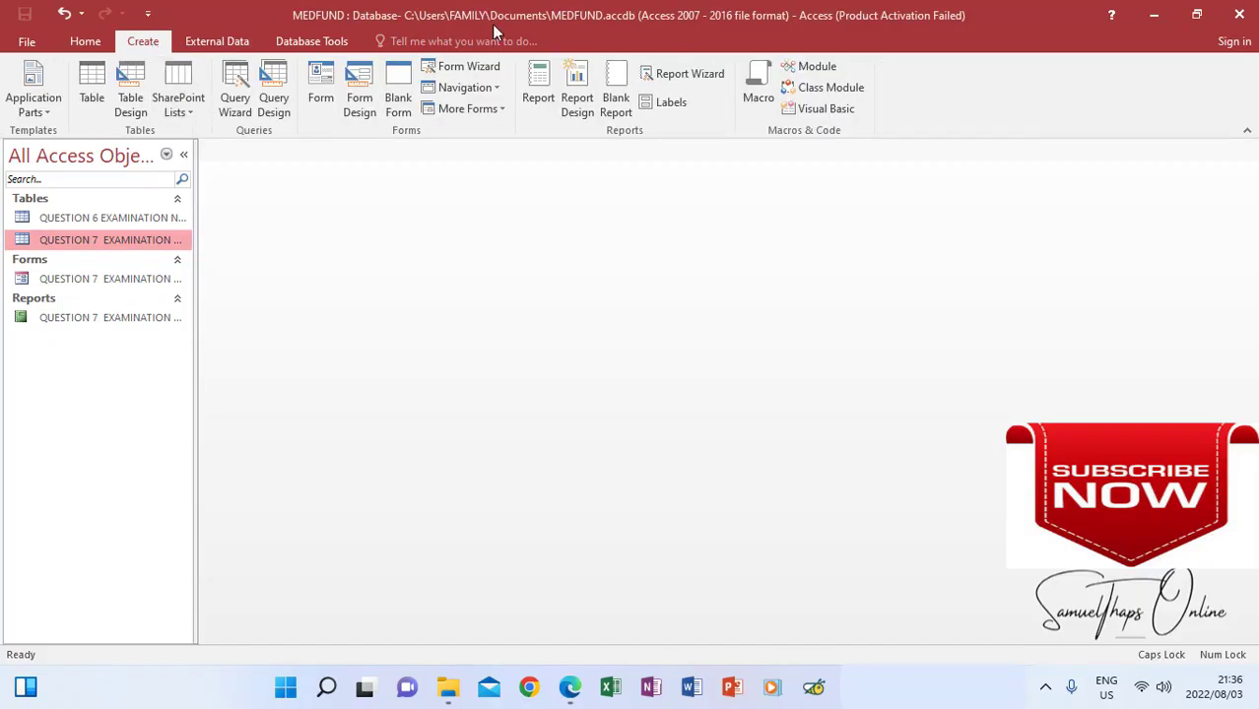
click(674, 77)
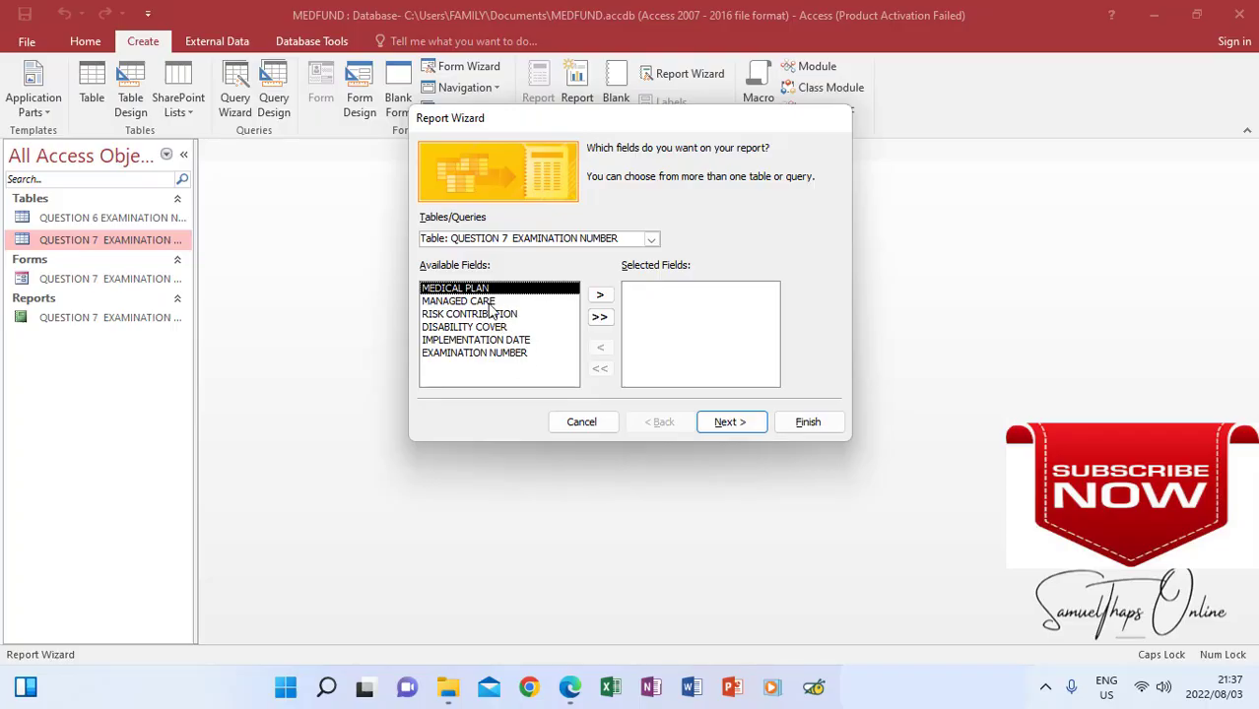
click(599, 318)
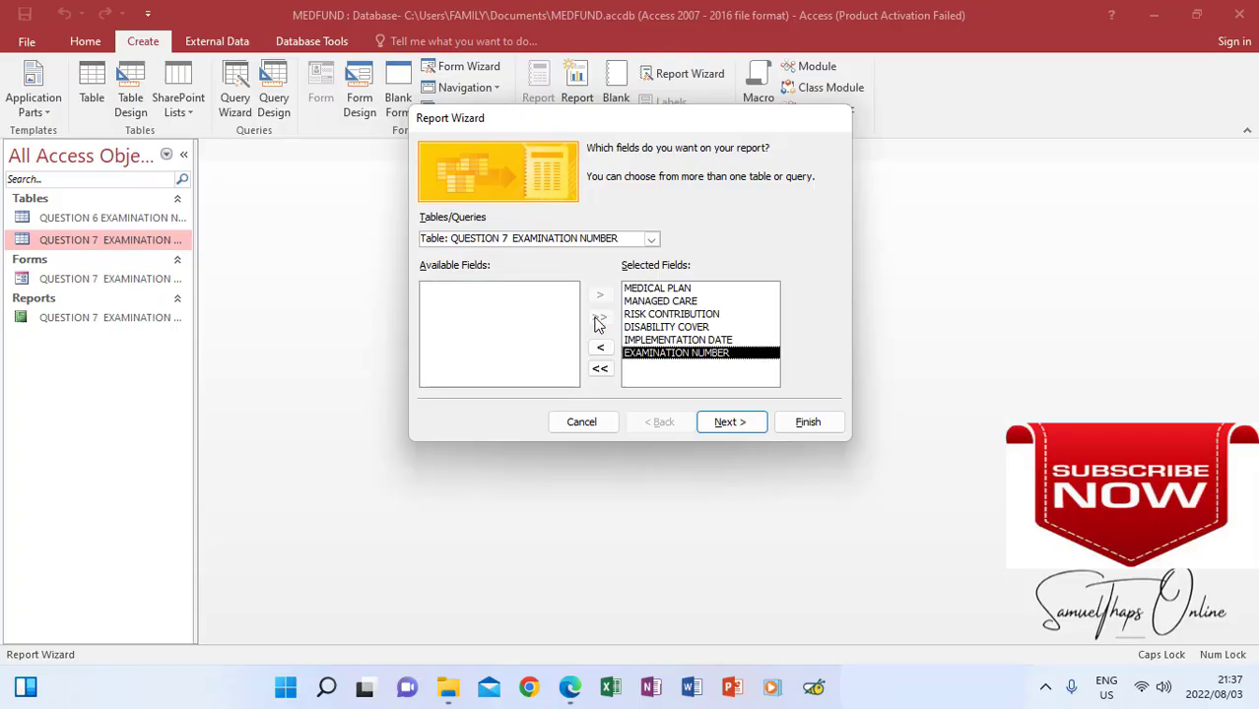
click(807, 421)
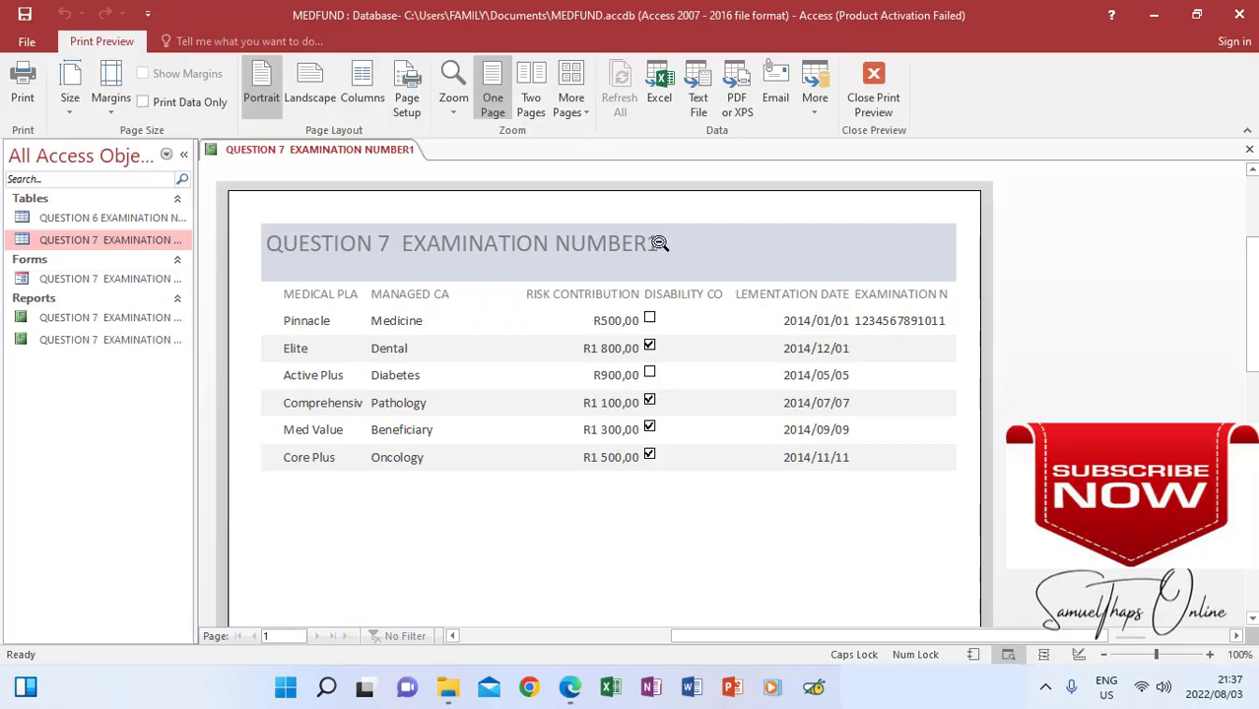
click(870, 94)
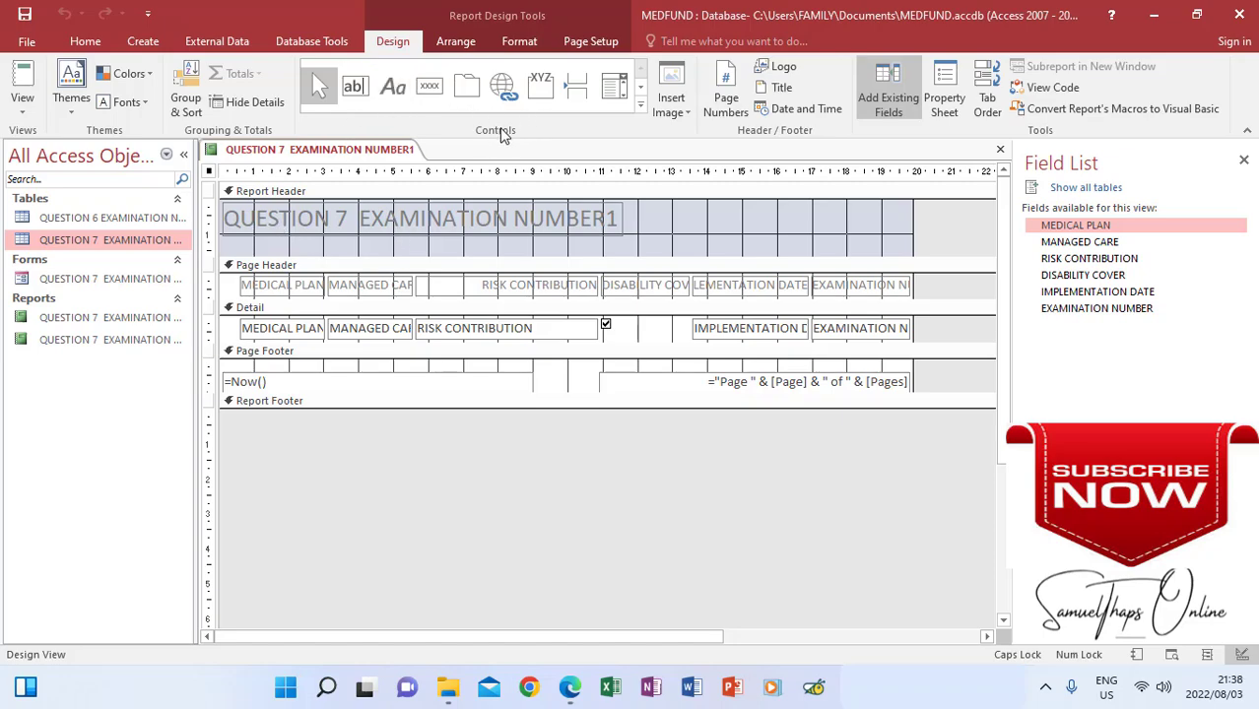
Add a text box about 4.5 cm wide in the report footer beneath the RISK CONTRIBUTION column and caption its label TOTAL
click(358, 90)
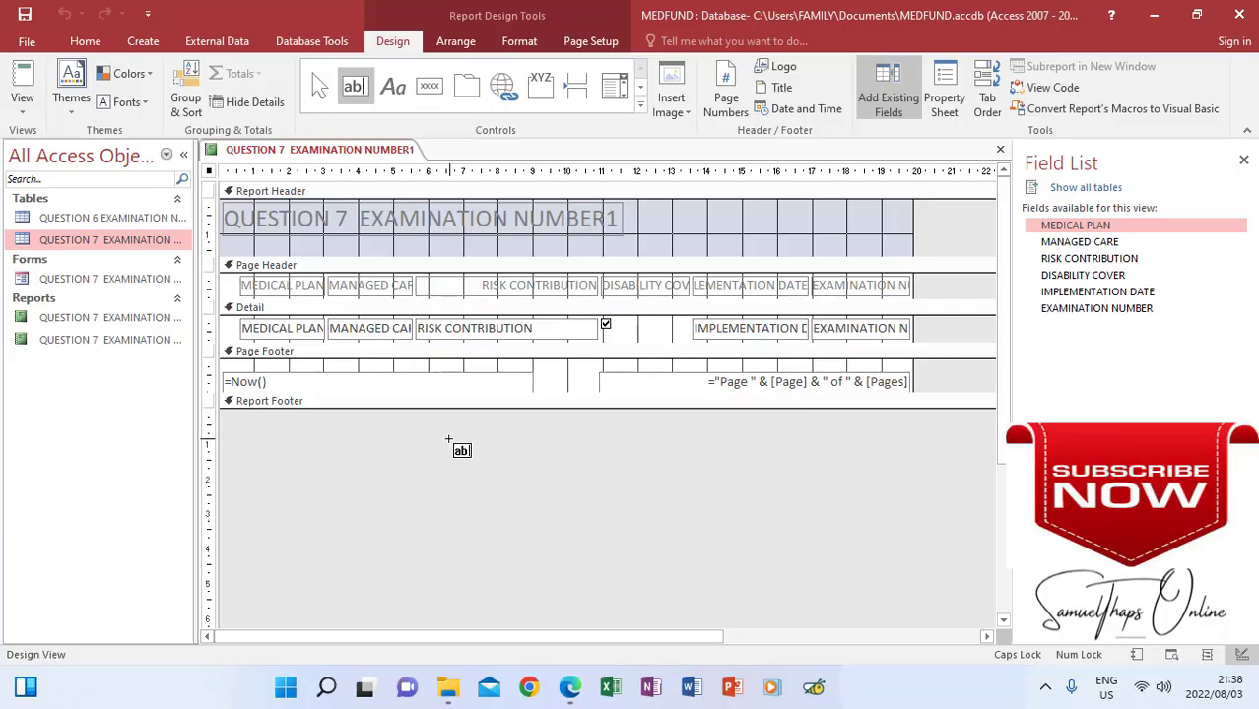
drag(450, 440, 603, 470)
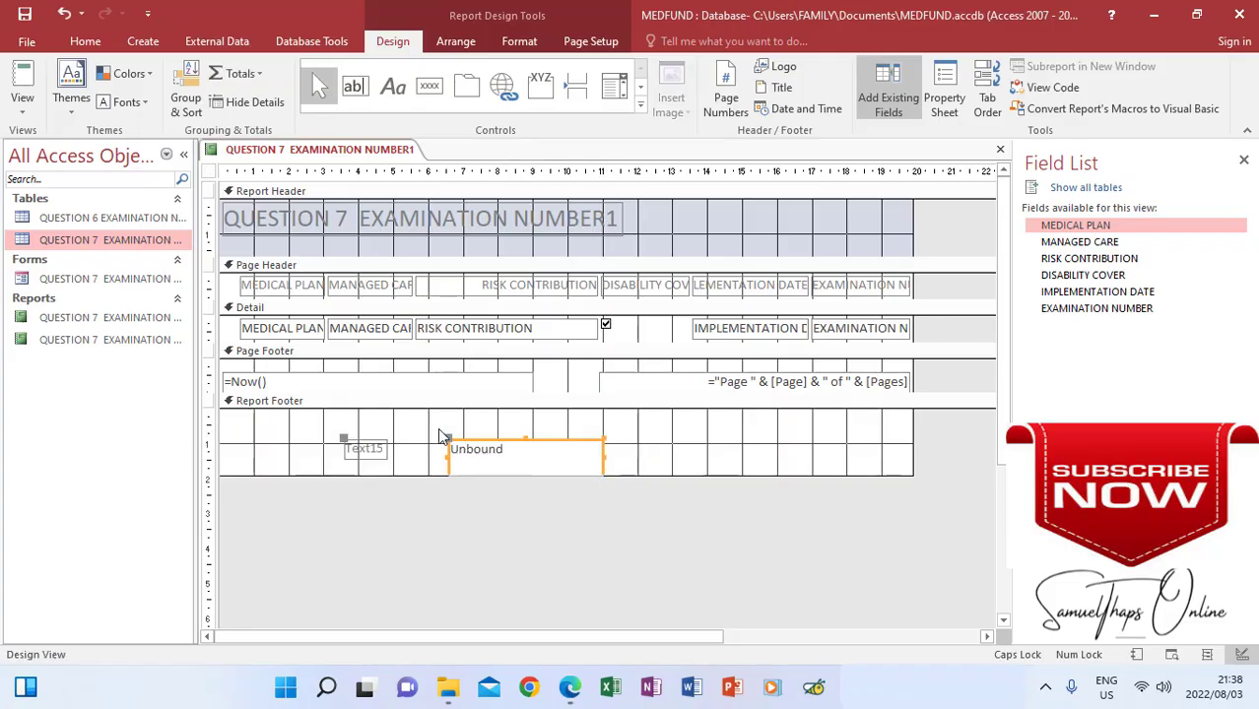
click(372, 448)
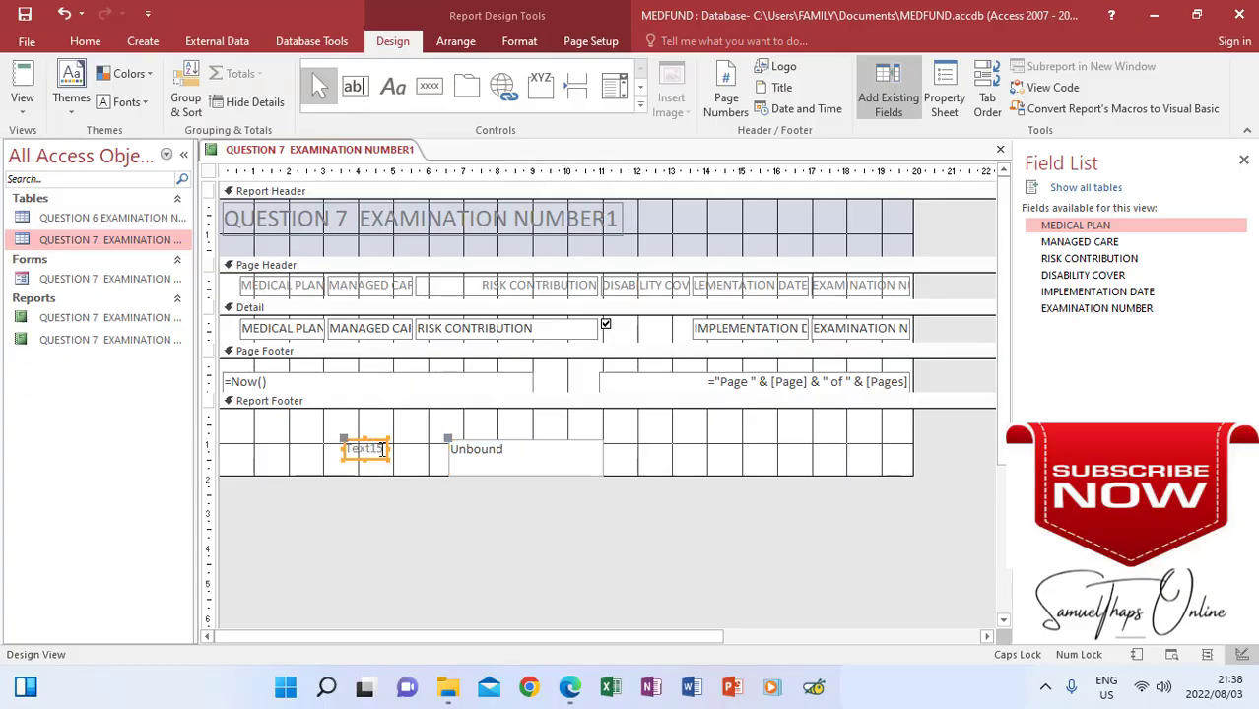
drag(385, 449, 343, 449)
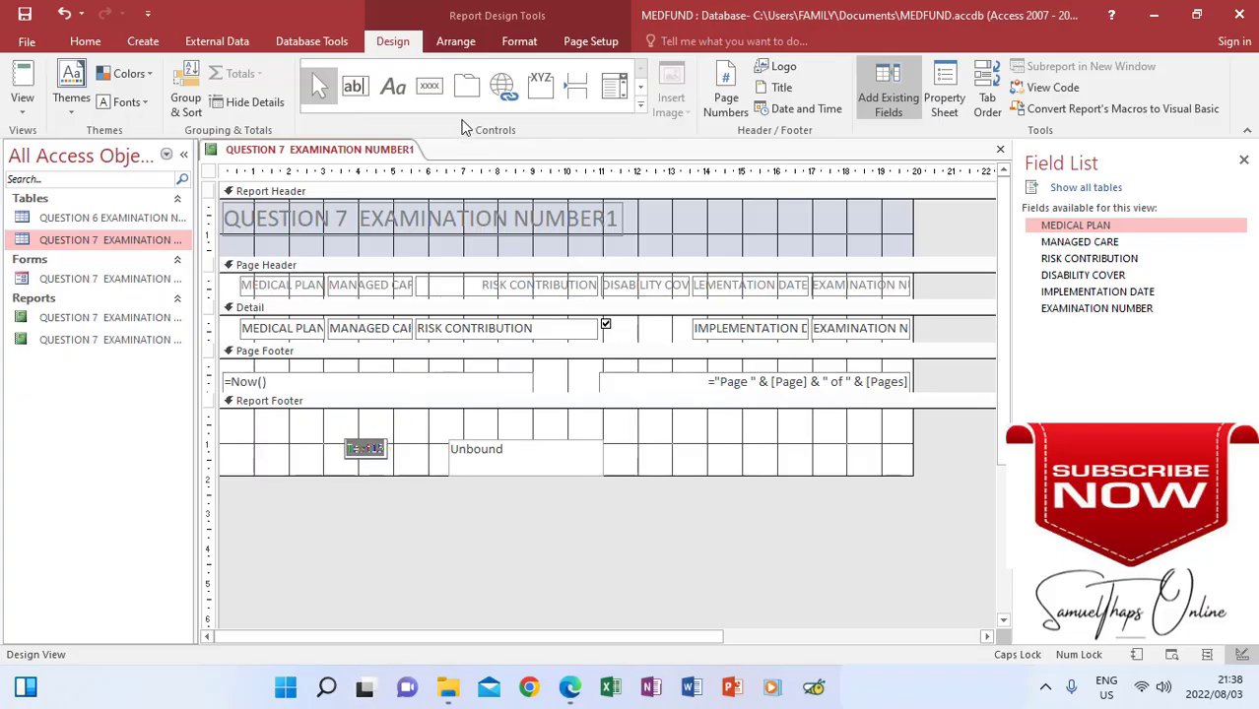
text(TOTAL)
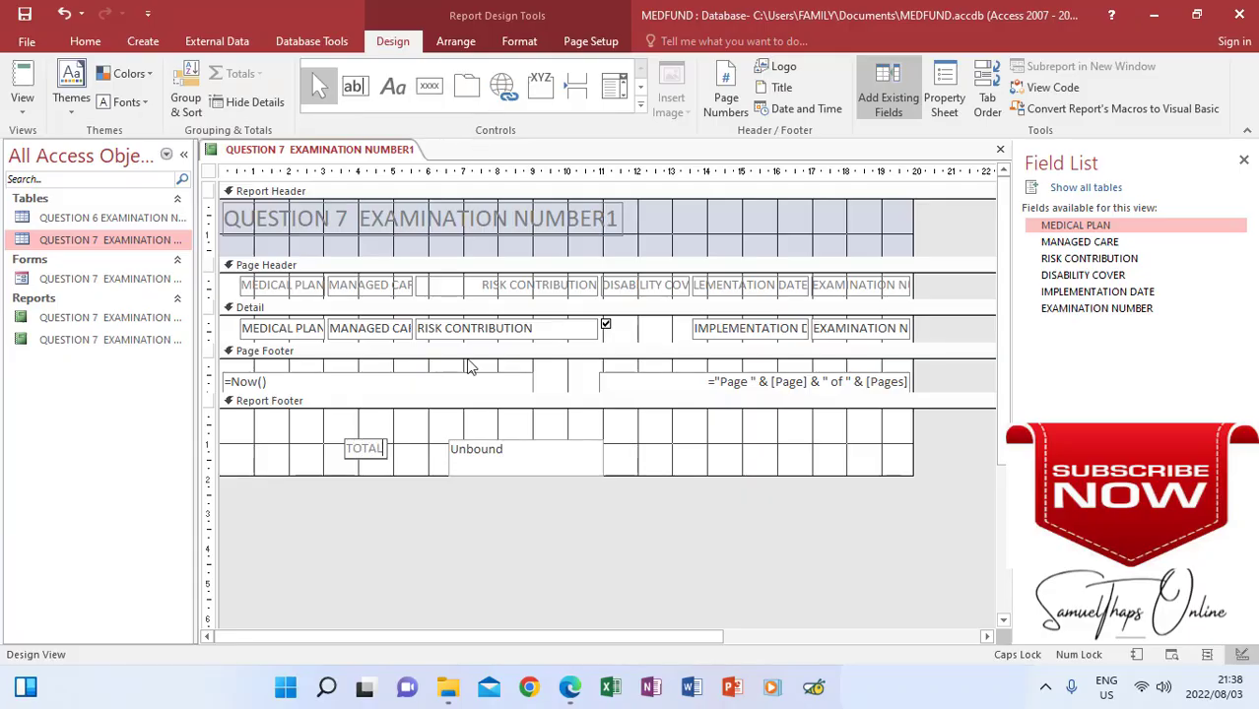
Enter the formula =SUM([RISK CONTRIBUTION]) in the unbound text box beside the TOTAL label
click(500, 448)
click(522, 456)
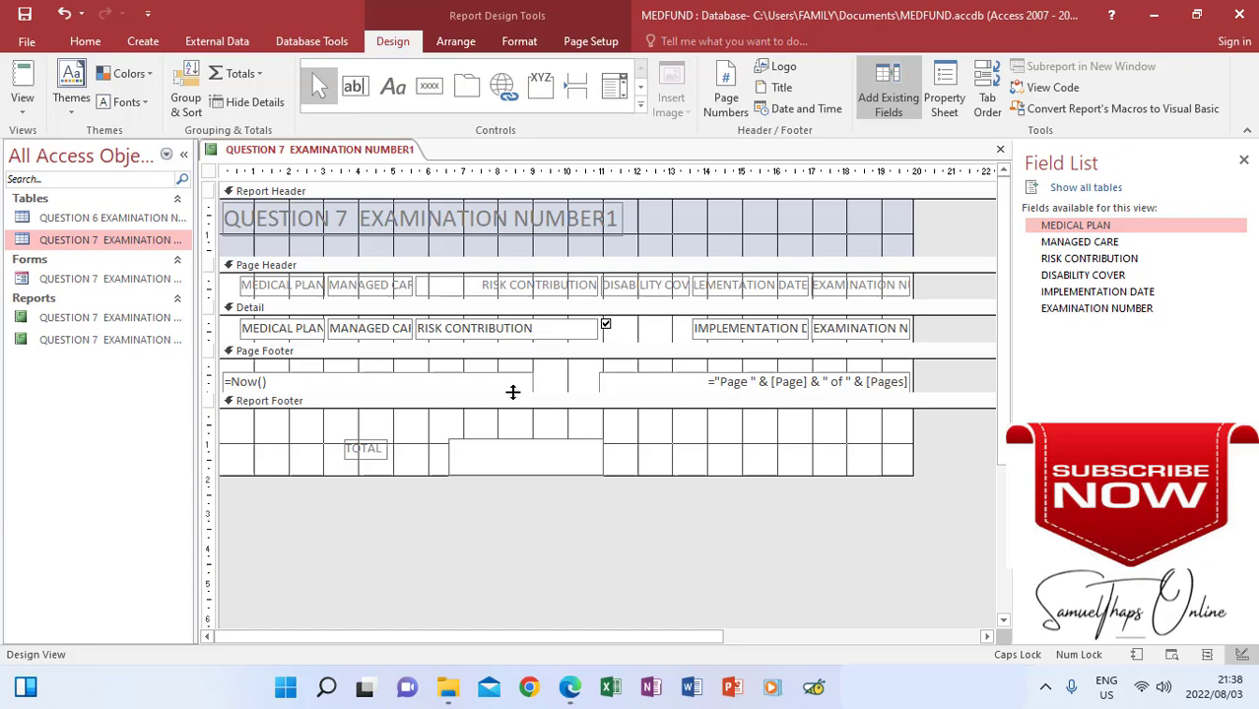
text(=SUM([R)
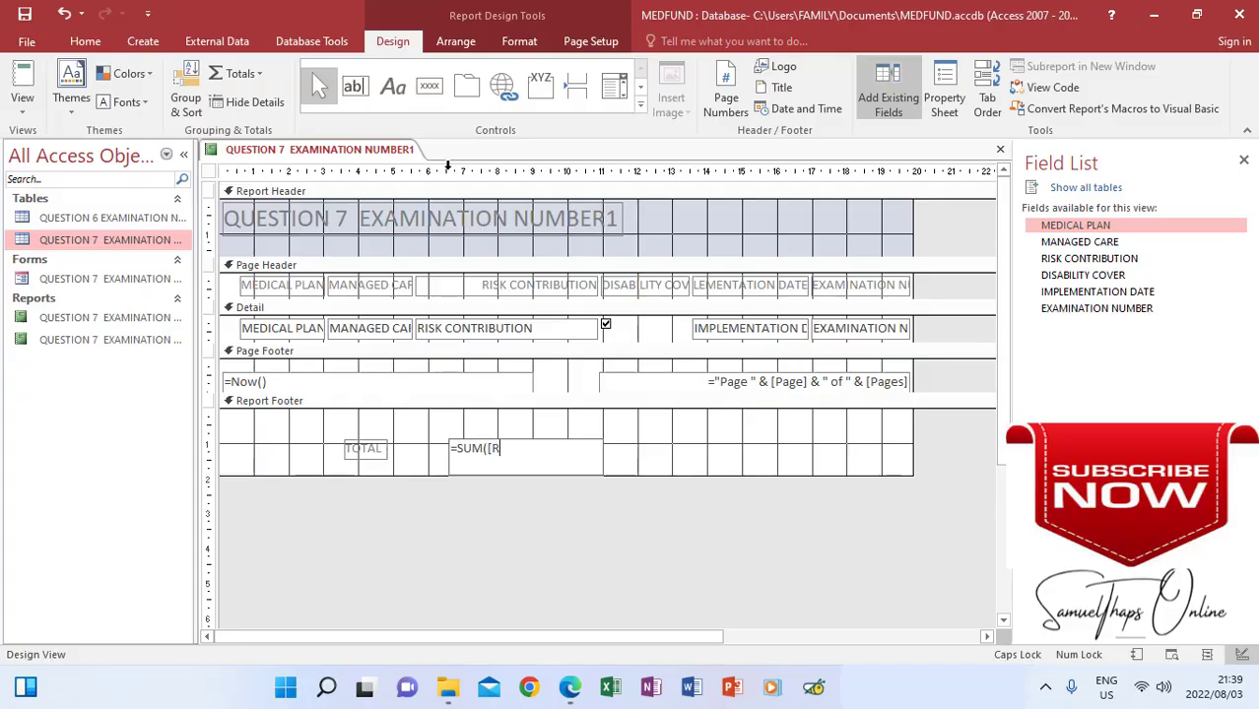
text(ISK CONTRIBUTION)
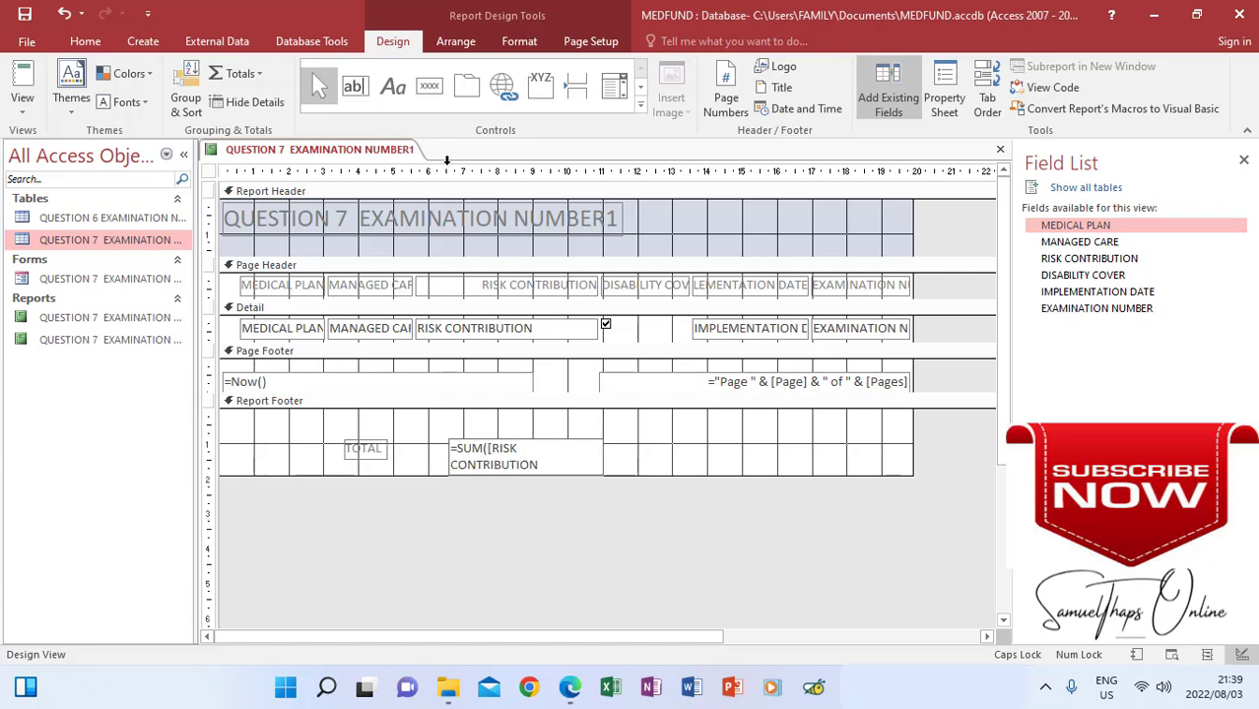
text(]))
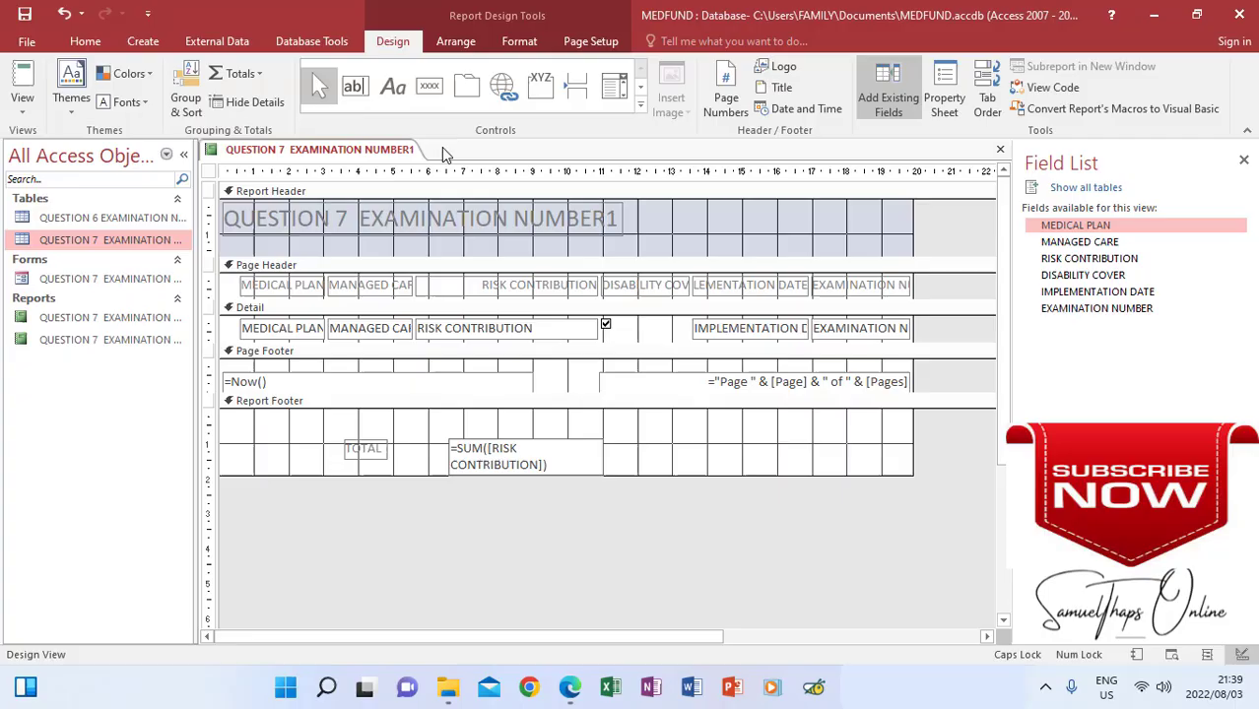
key(Return)
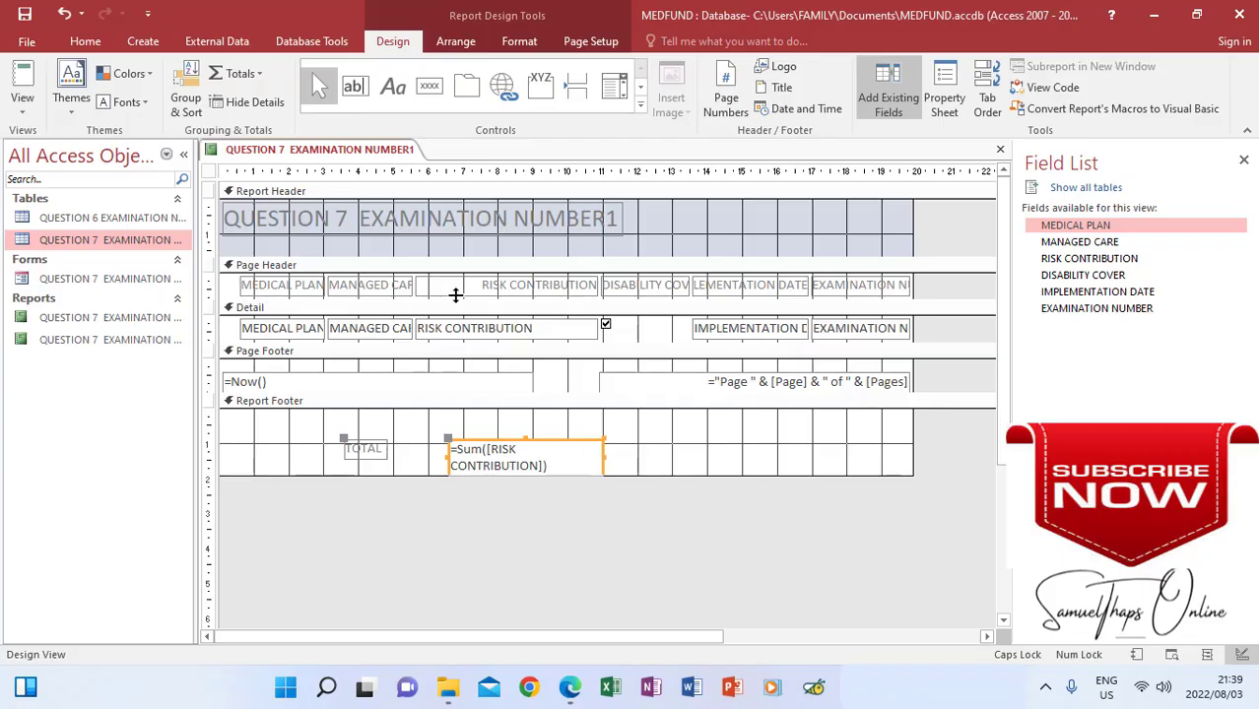
Check the TOTAL calculation in Report View and return to Design View
click(22, 103)
click(69, 141)
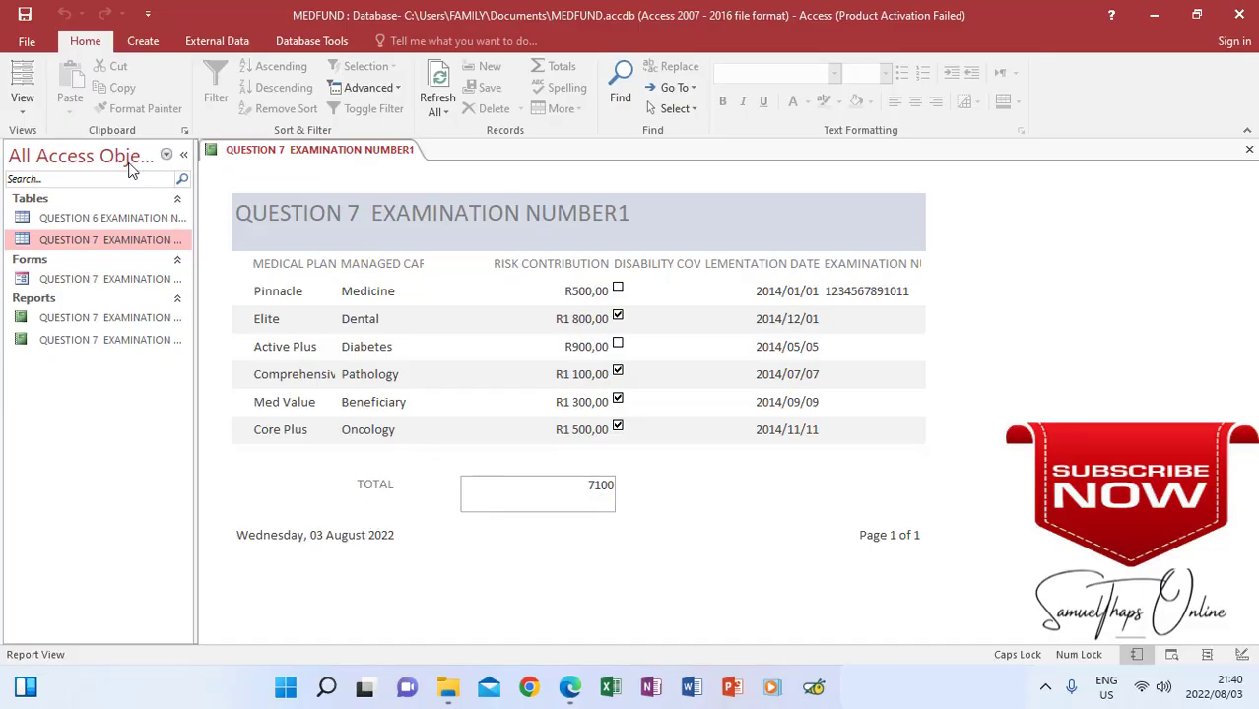
click(21, 102)
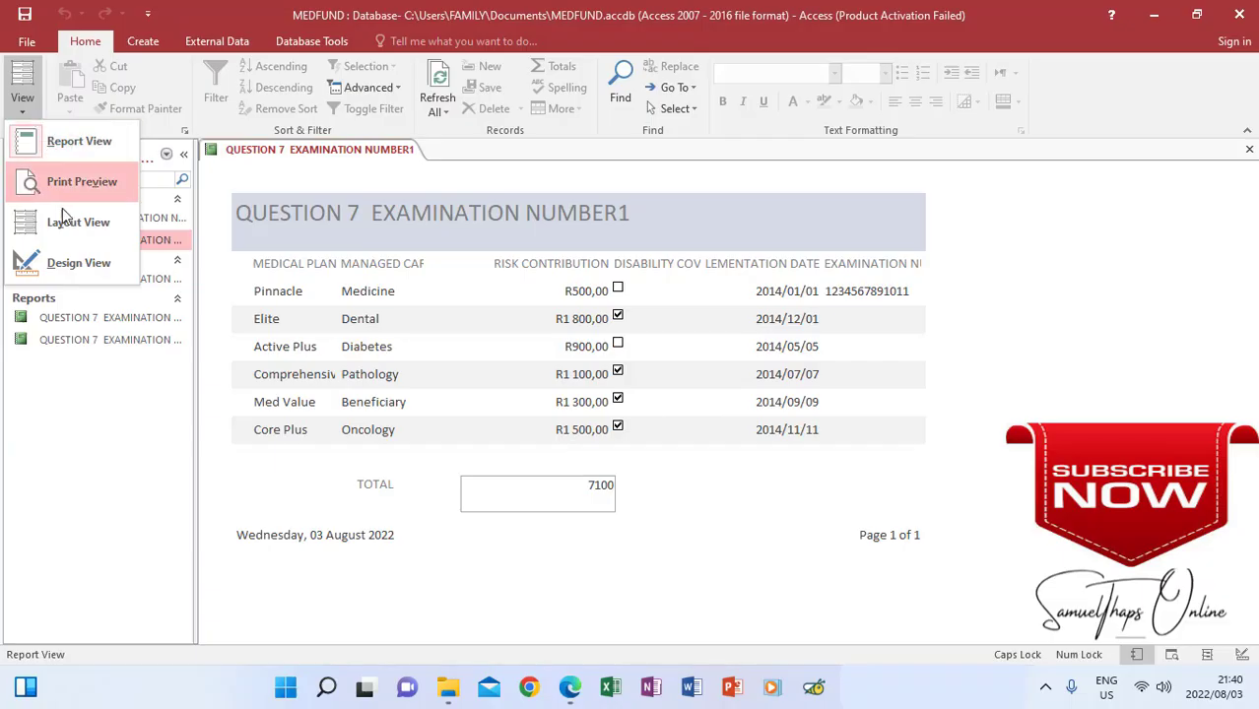
click(72, 262)
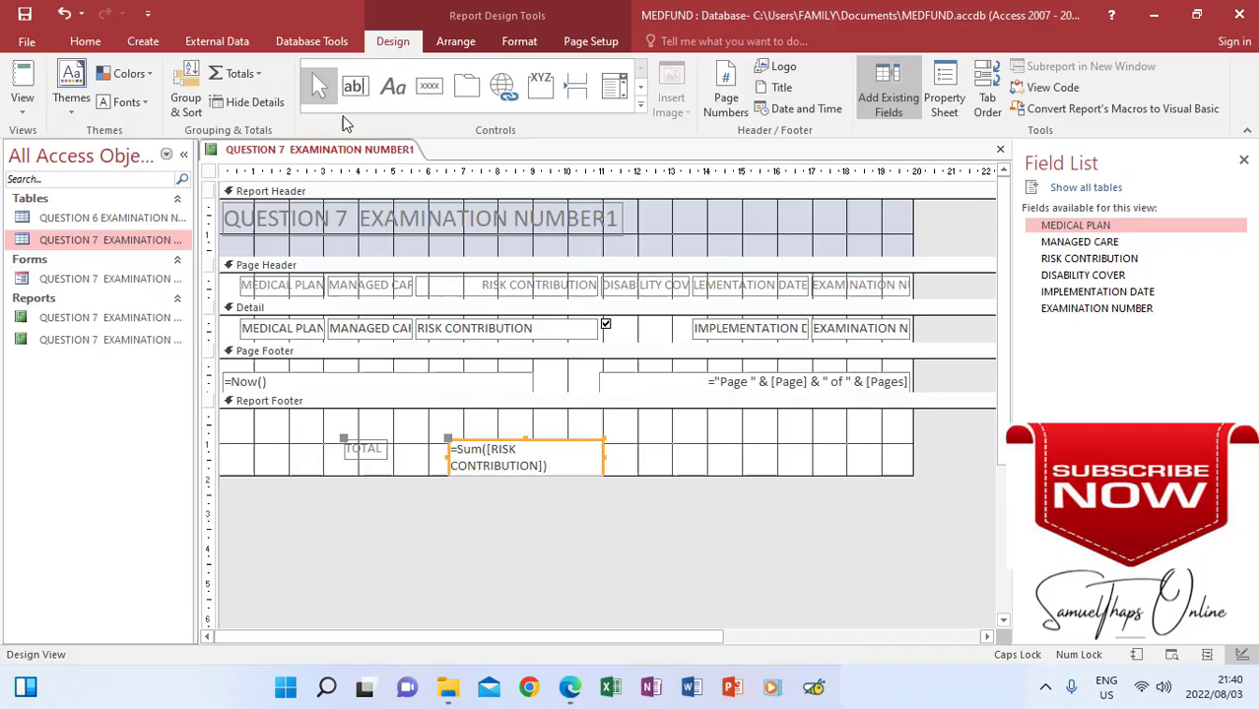
Add a second text box about 4.5 cm wide beneath the TOTAL one in the report footer and caption its label AVERAGE
click(353, 87)
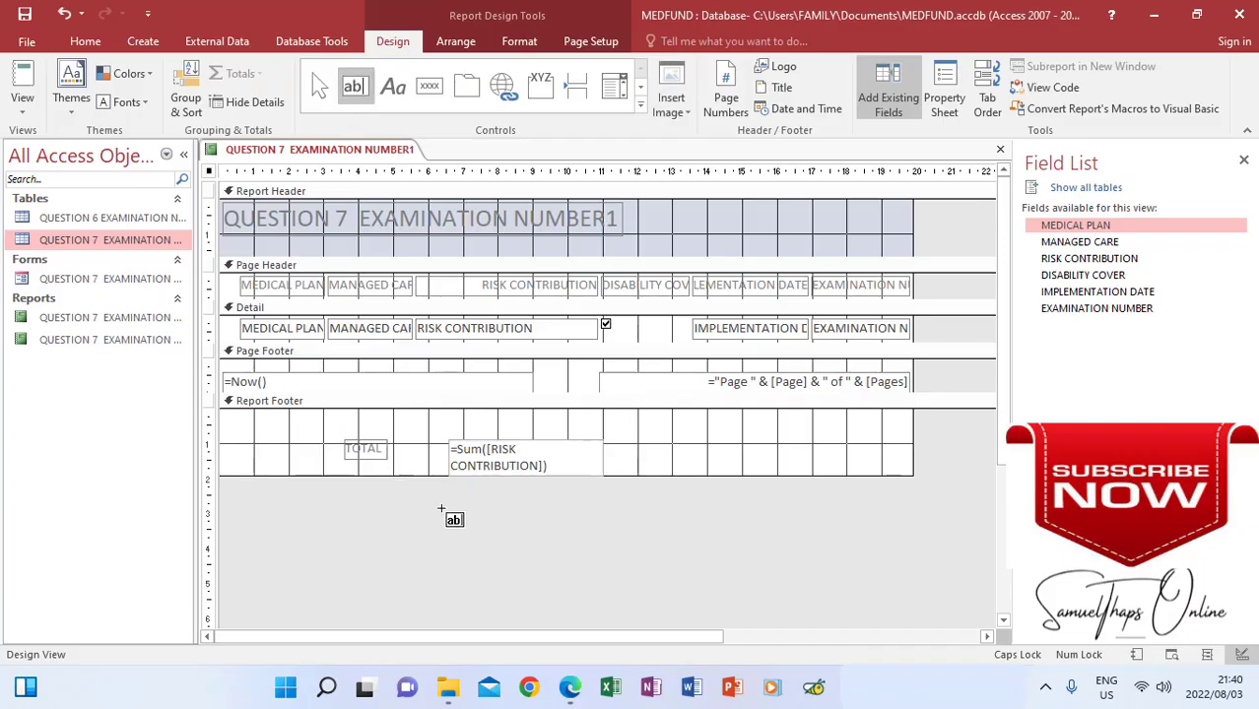
drag(456, 500, 611, 540)
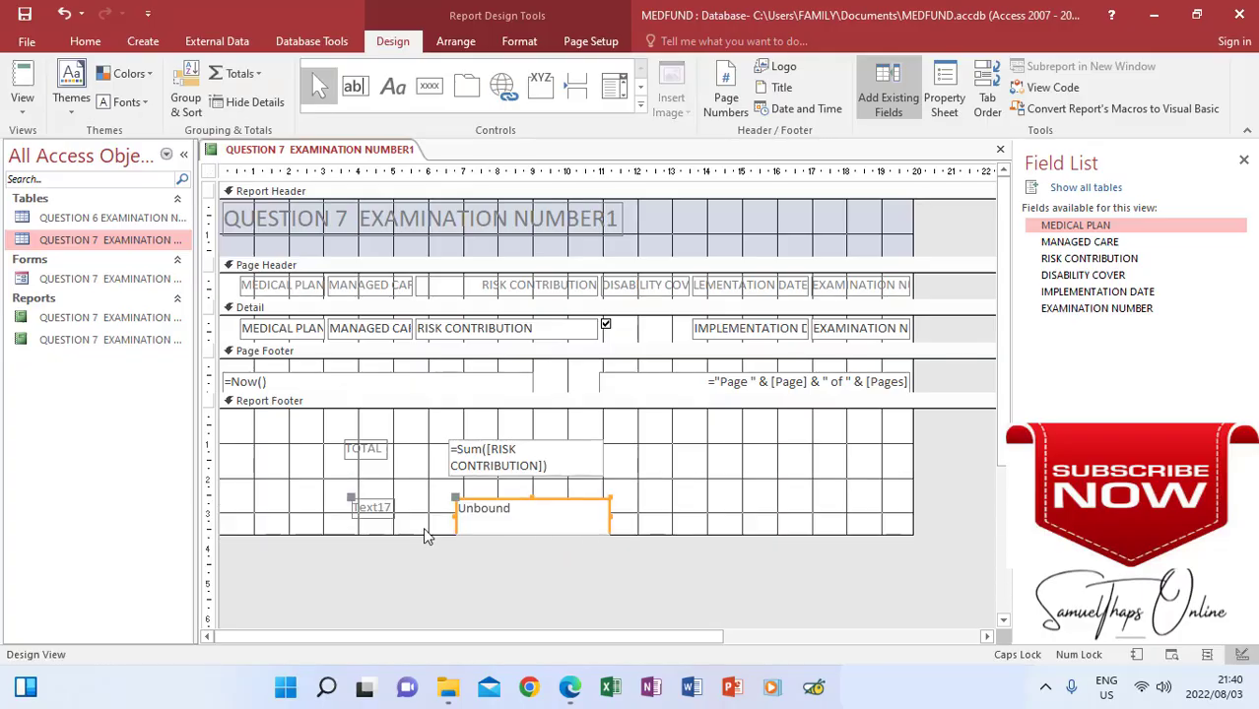
click(386, 511)
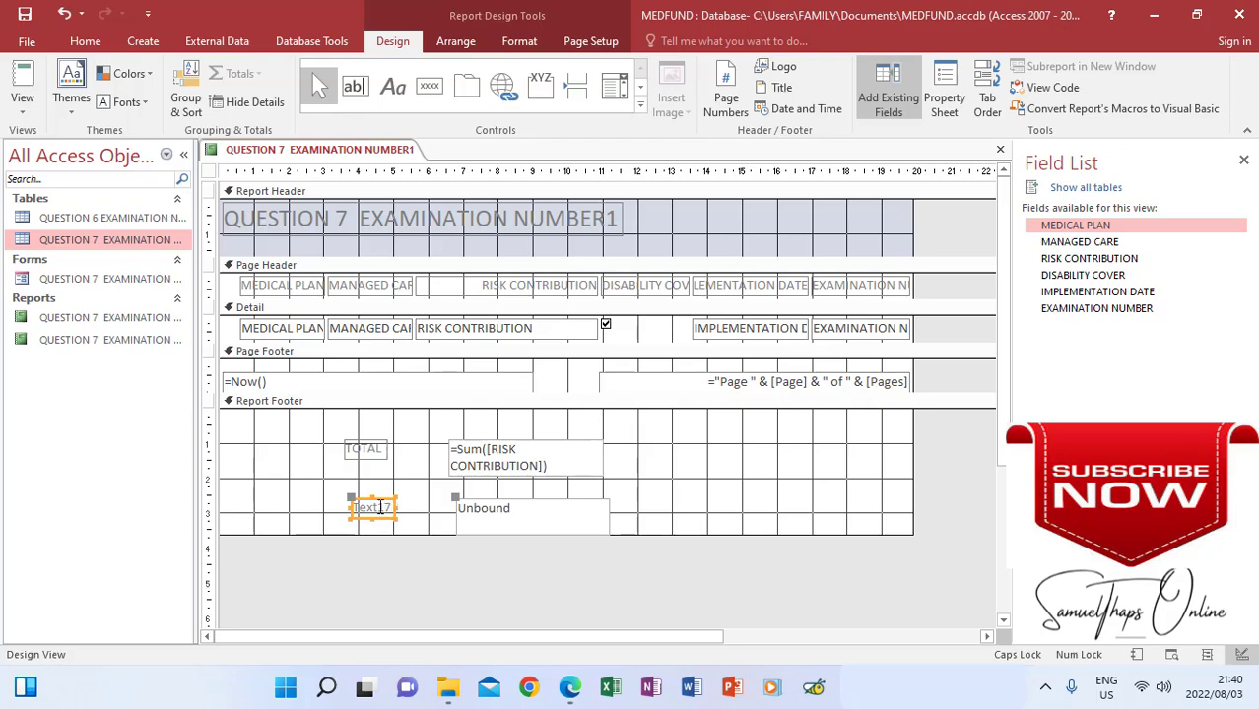
click(388, 507)
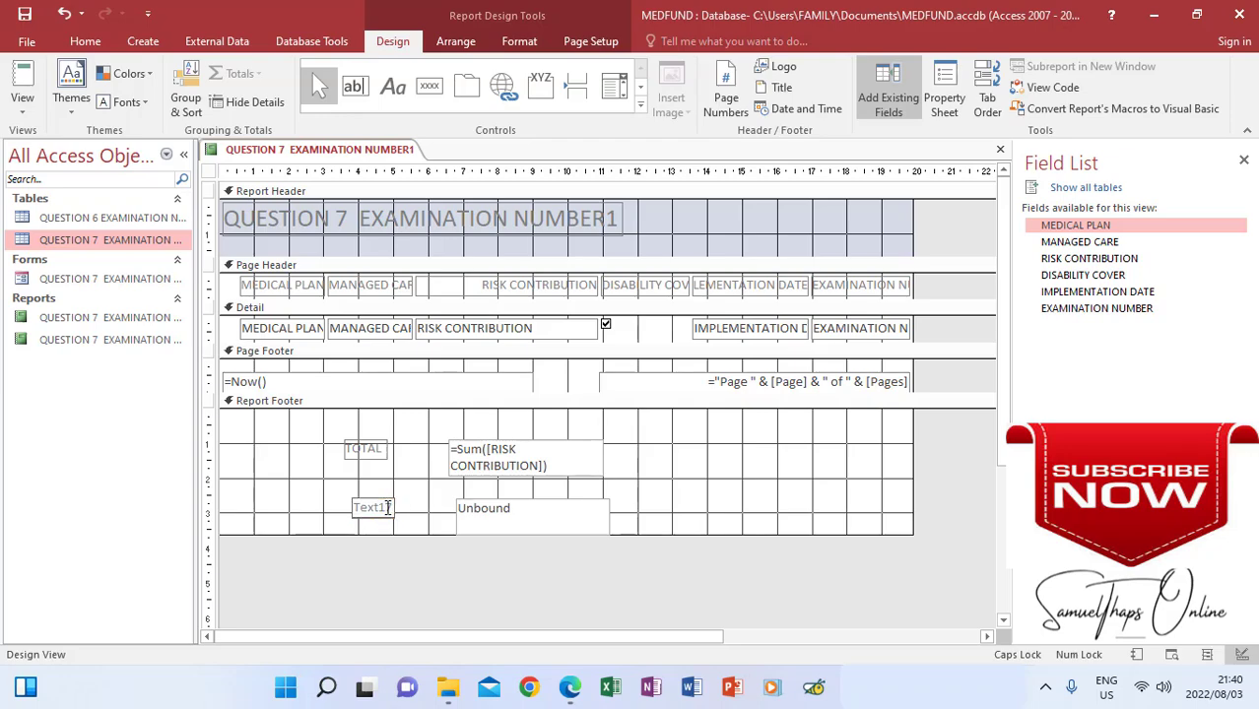
key(BackSpace)
key(BackSpace)
key(BackSpace)
key(BackSpace)
key(BackSpace)
key(BackSpace)
text(AVERAGE)
Enter the formula =AVG([RISK CONTRIBUTION]) in the unbound text box beside the AVERAGE label
click(504, 507)
click(507, 512)
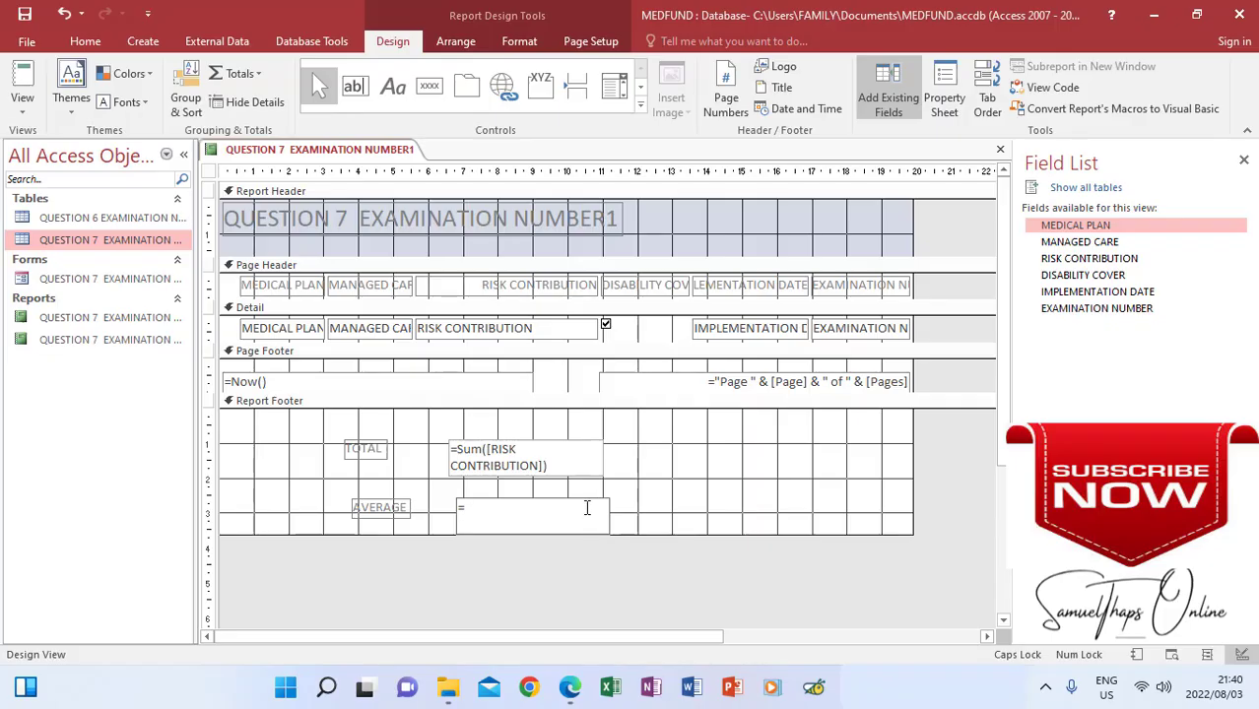
text(=AVG([R)
text(ISK CONTRI)
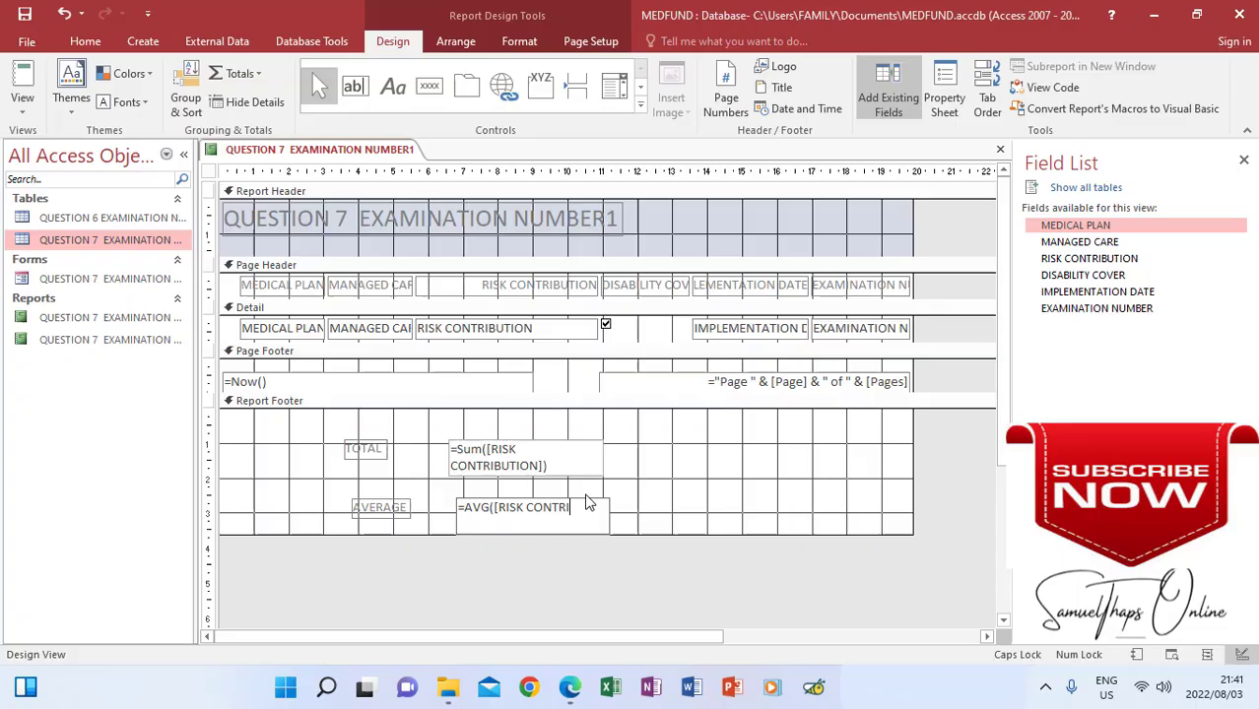
text(BUTION)
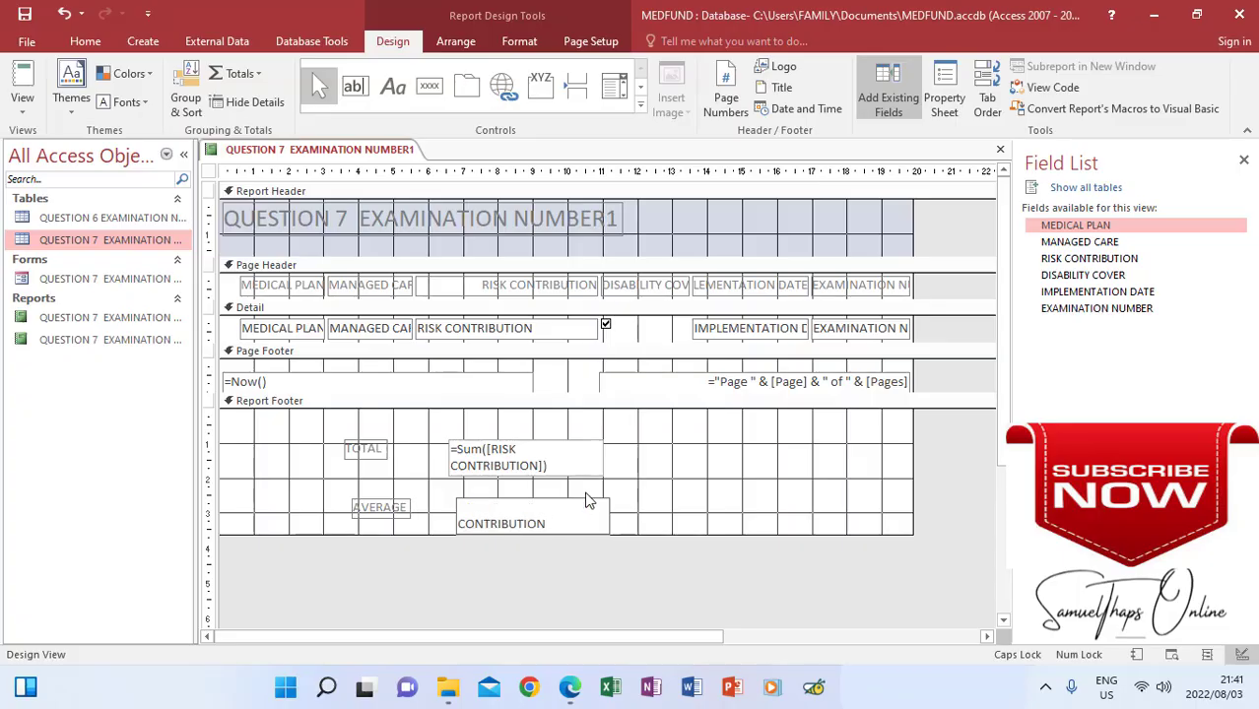
text())
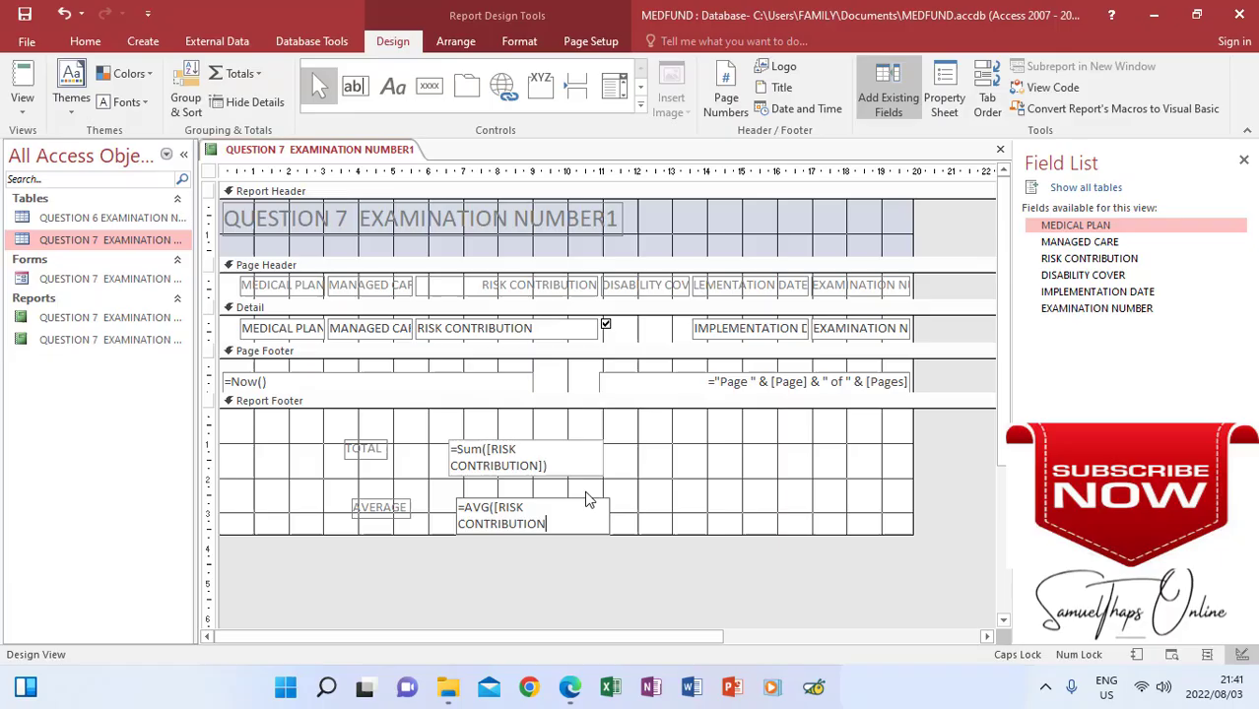
text(])
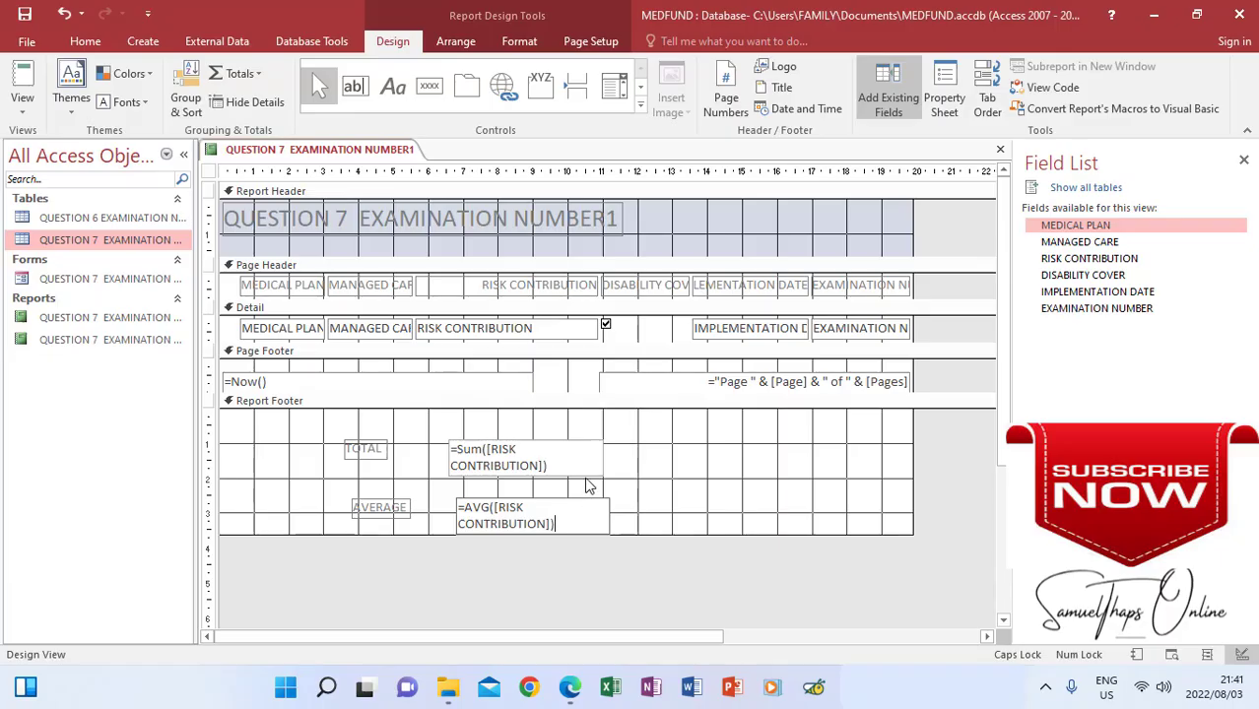
key(Return)
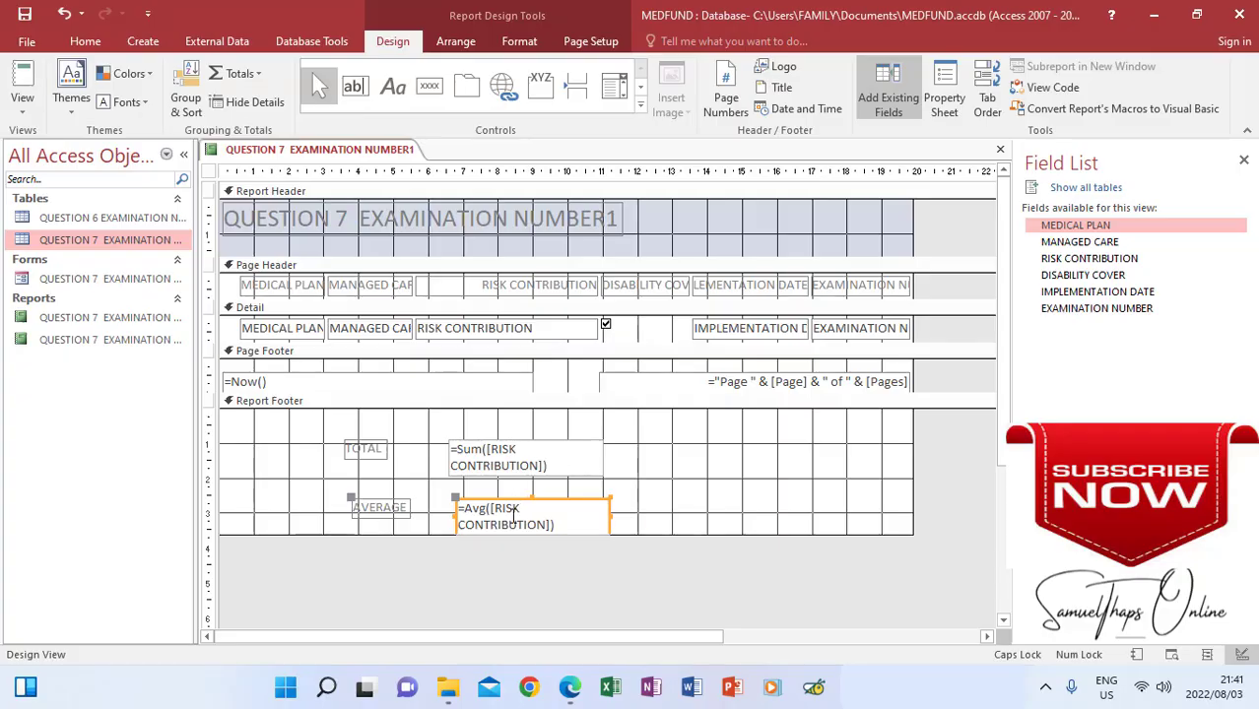
Check the AVERAGE calculation in Report View and return to Design View
click(25, 114)
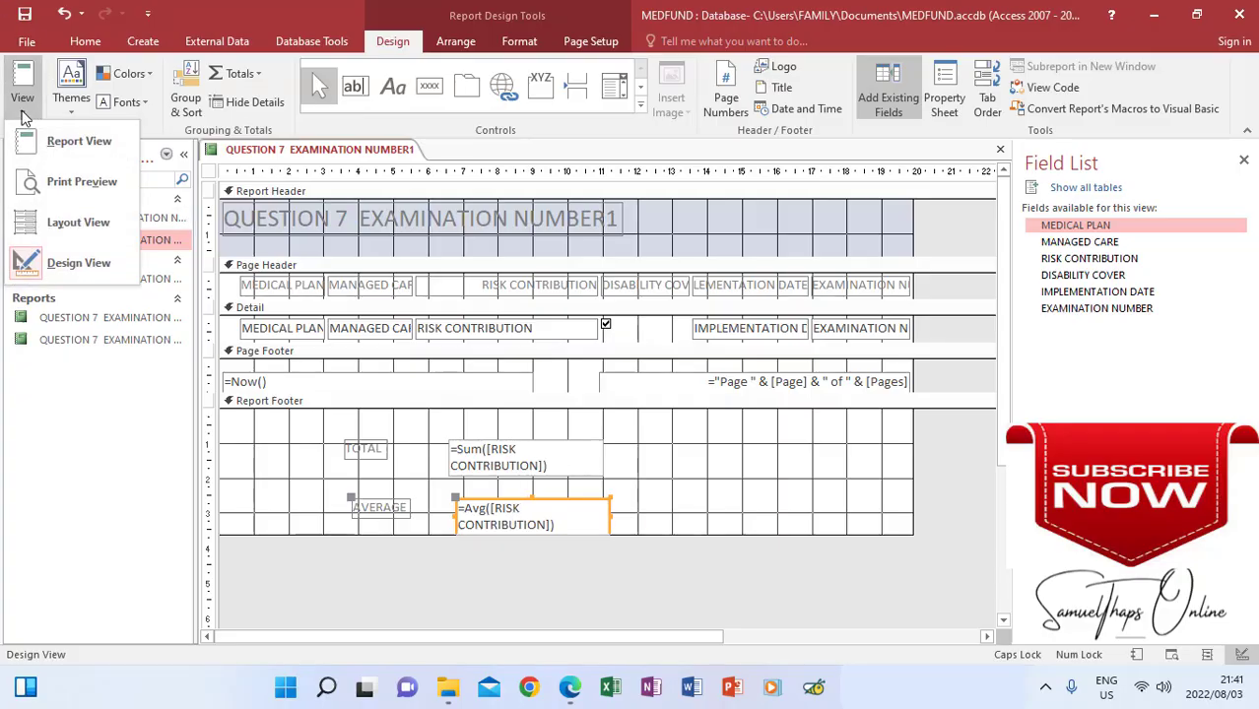
click(69, 141)
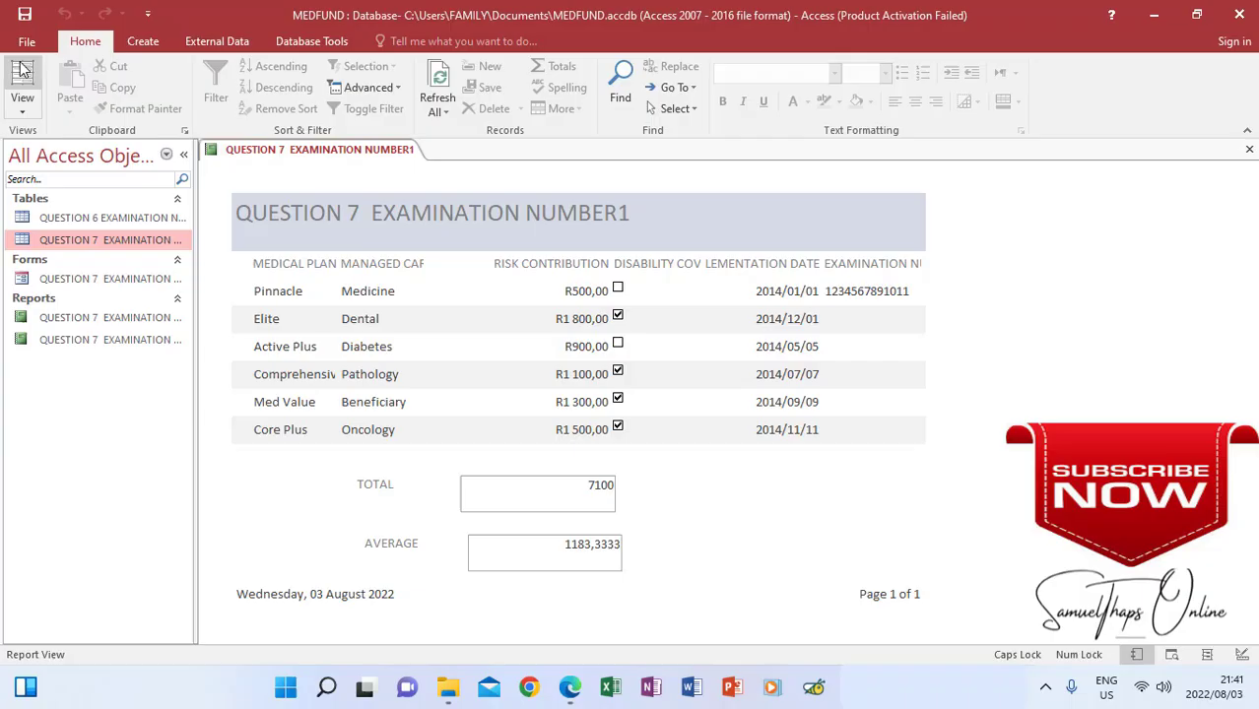
click(23, 109)
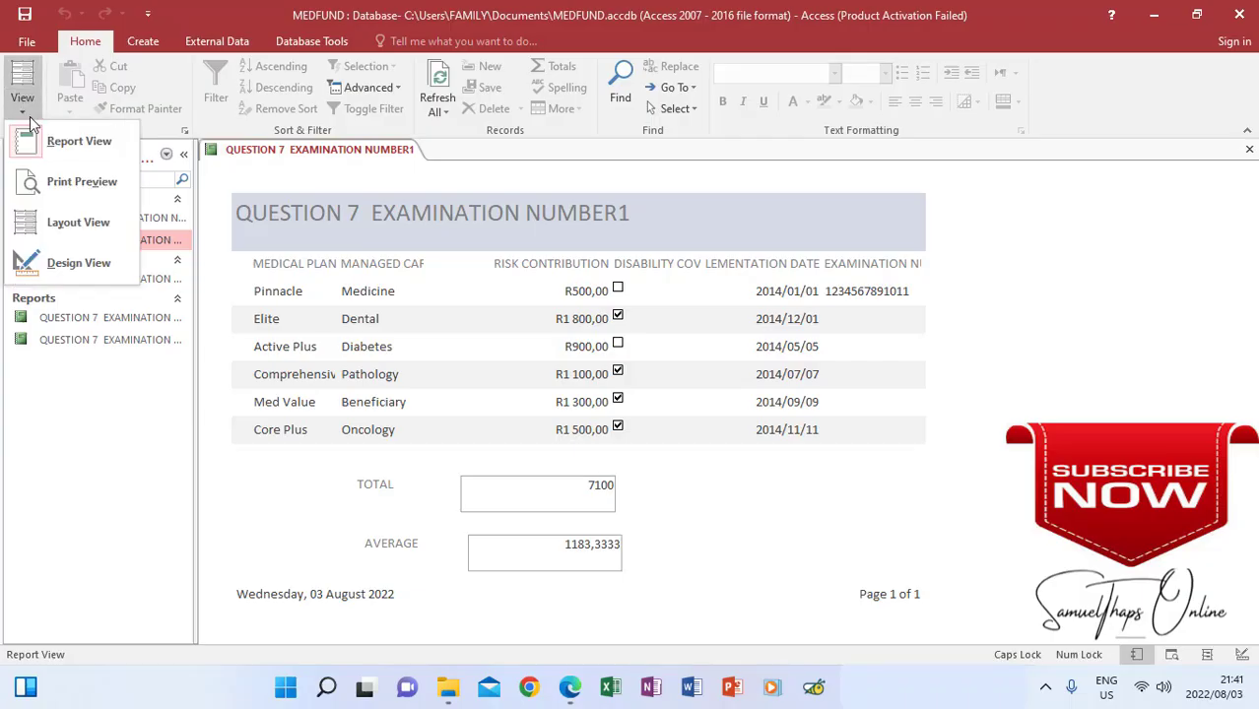
click(74, 260)
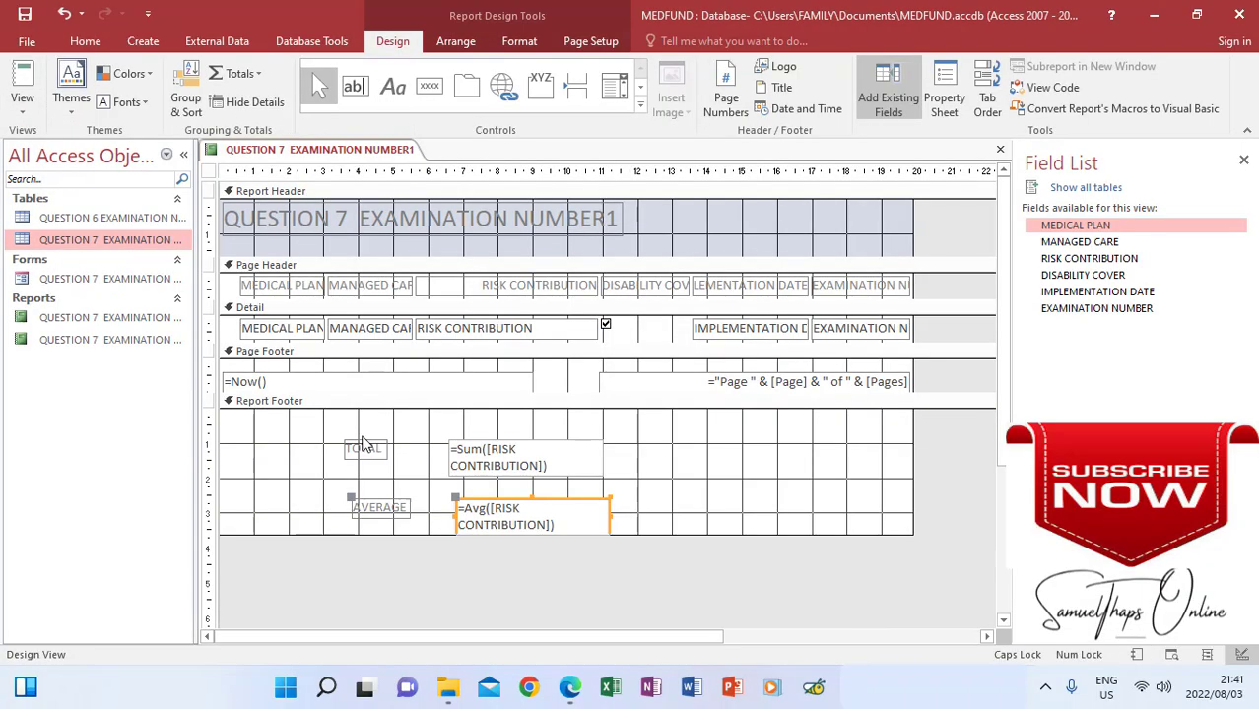
Format the TOTAL calculation's text box in the report footer as Currency with 2 decimal places
click(512, 455)
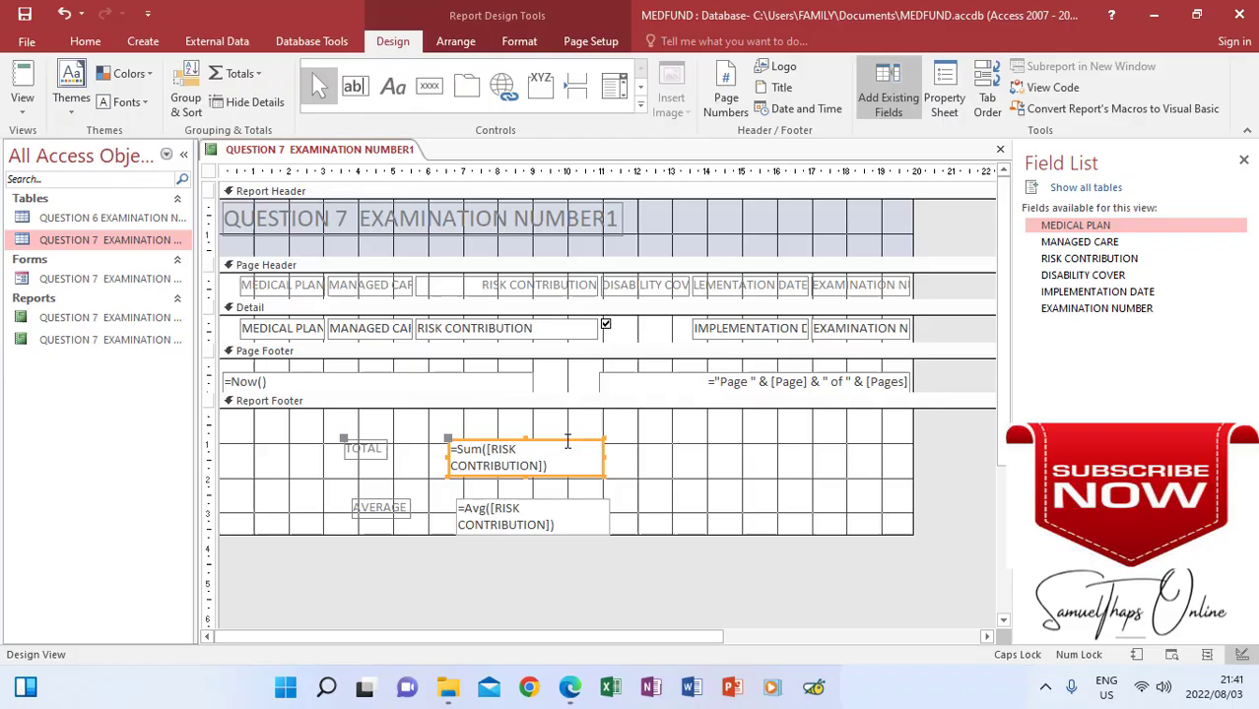
right_click(562, 458)
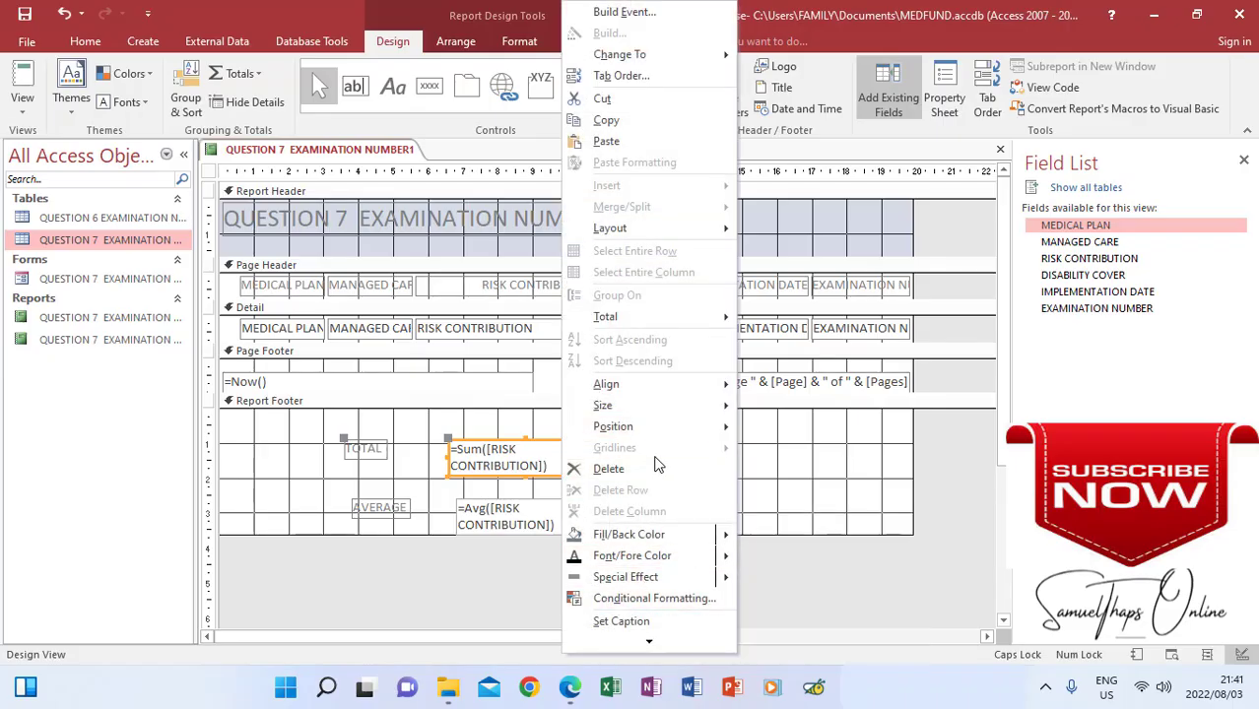
mouse_move(668, 548)
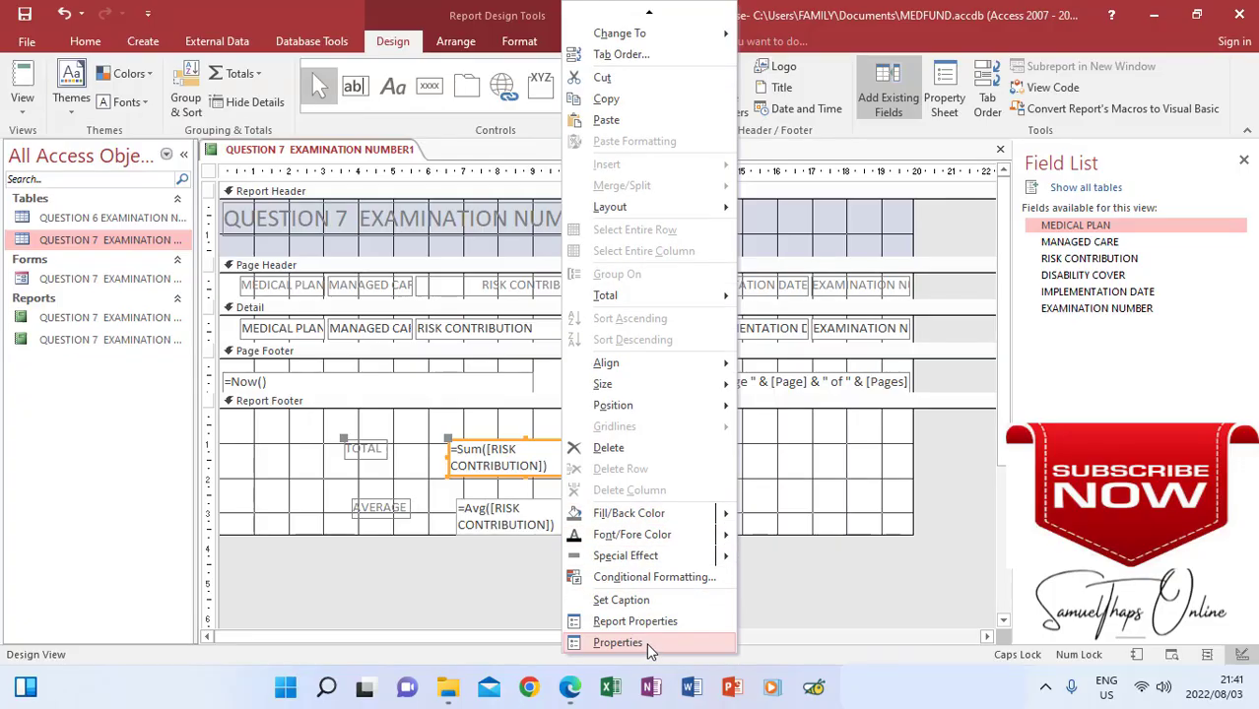
click(643, 645)
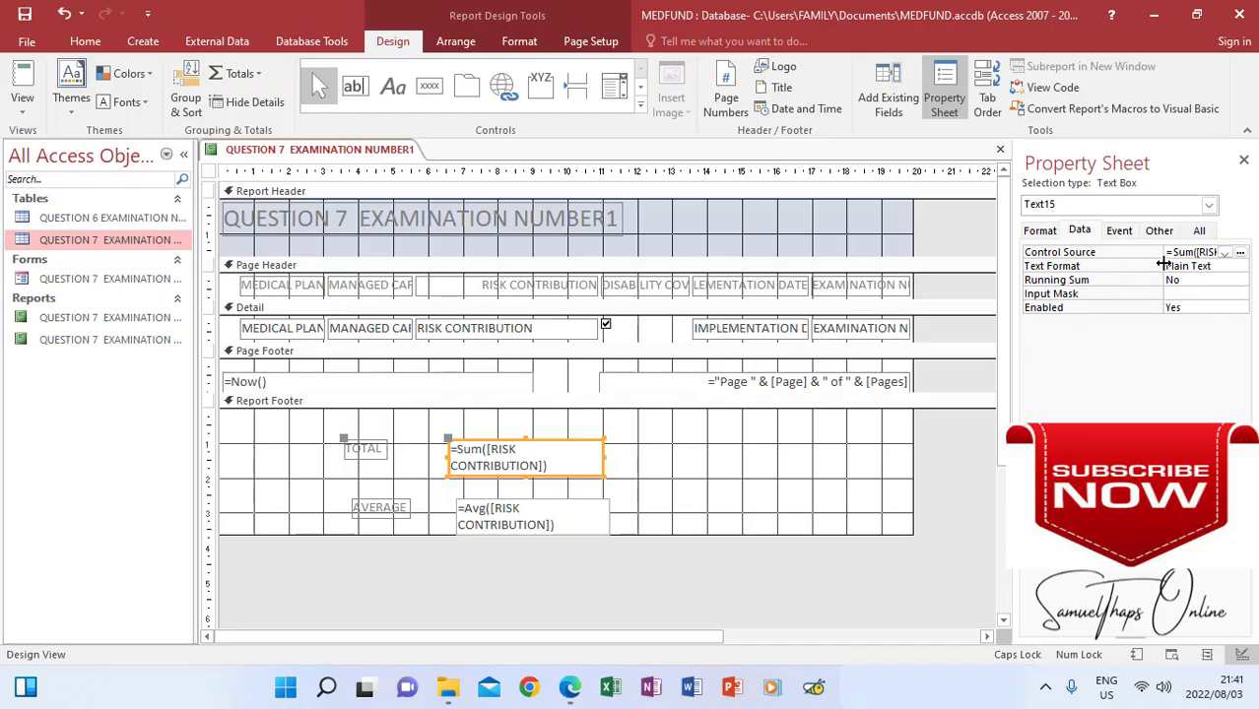
click(1050, 230)
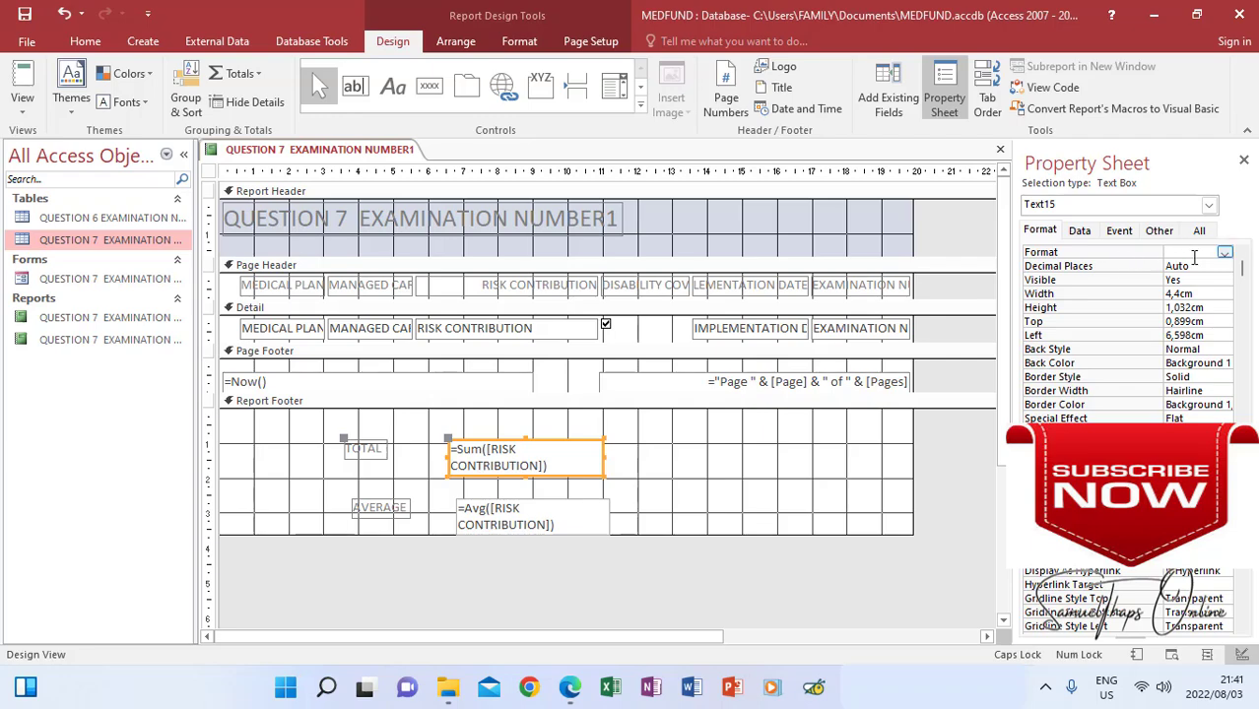
click(1225, 253)
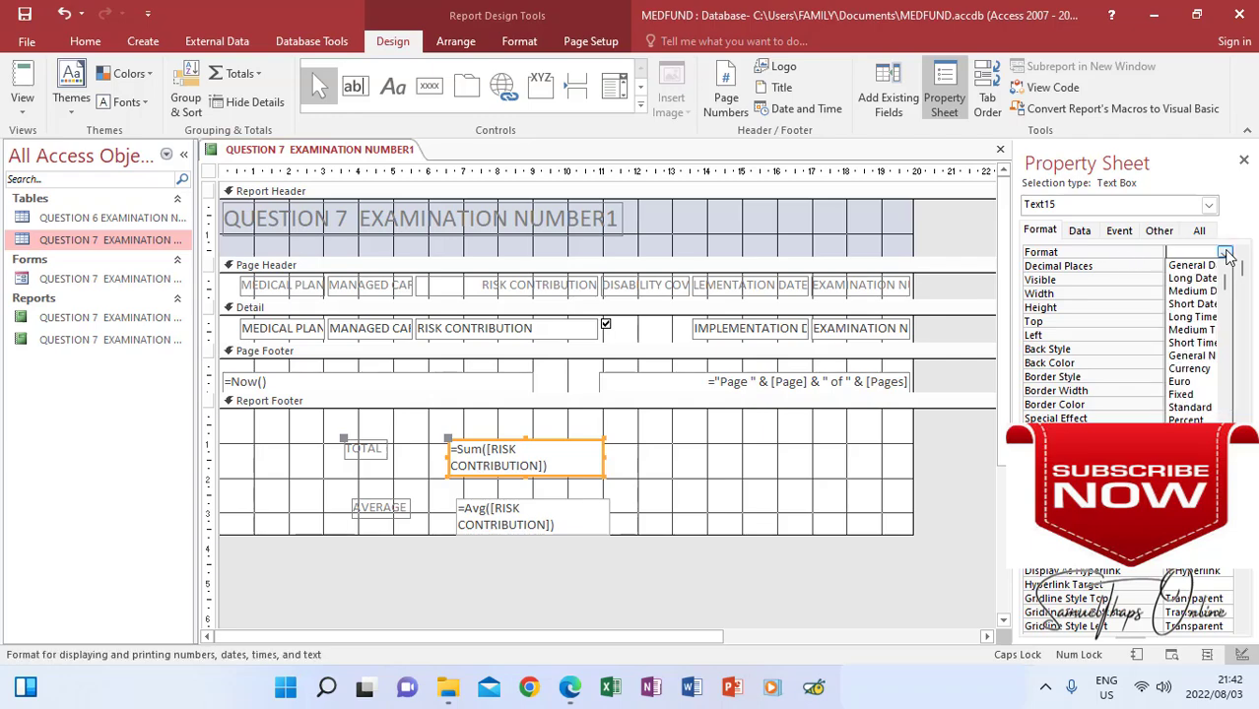
scroll(1197, 369, down, 1)
click(1192, 356)
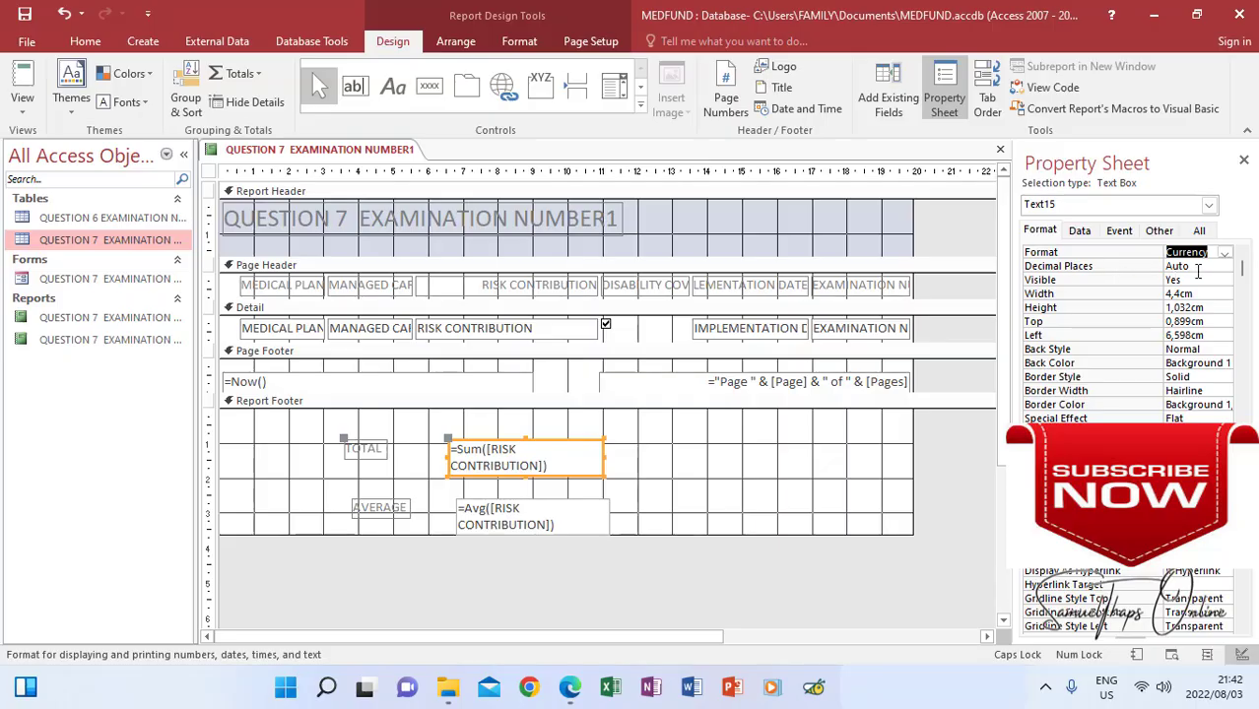
click(1204, 268)
click(1224, 268)
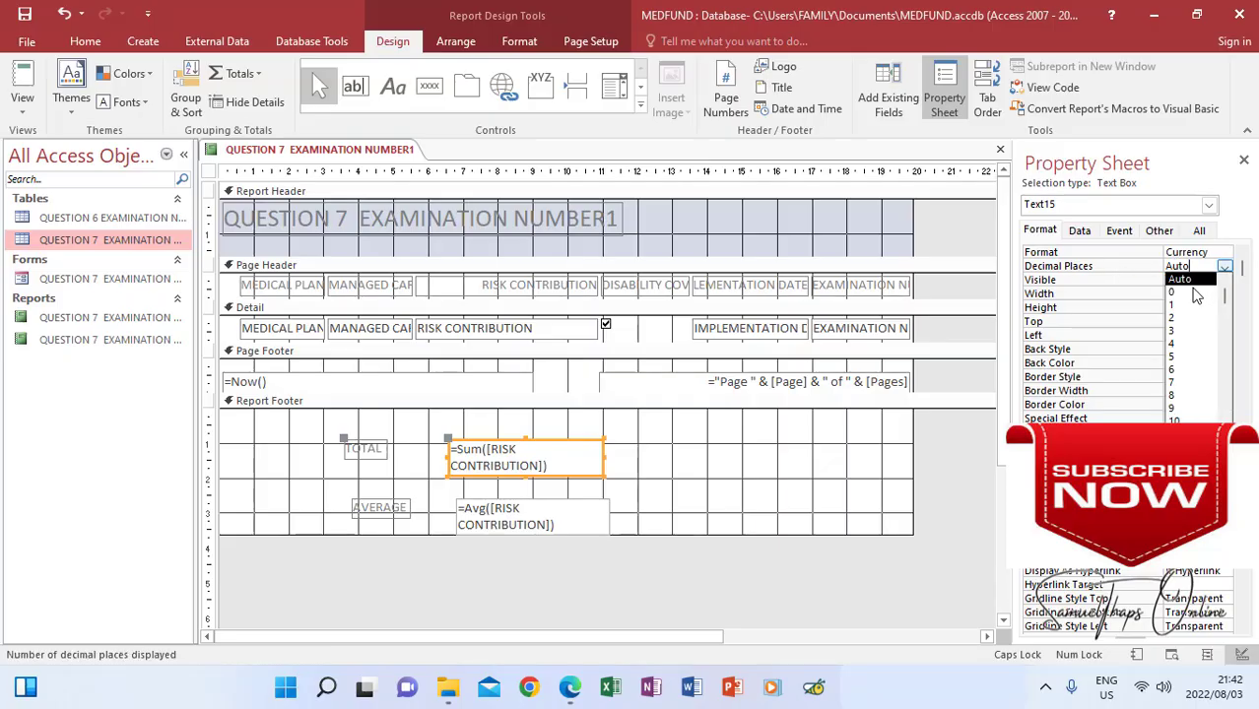
click(1182, 315)
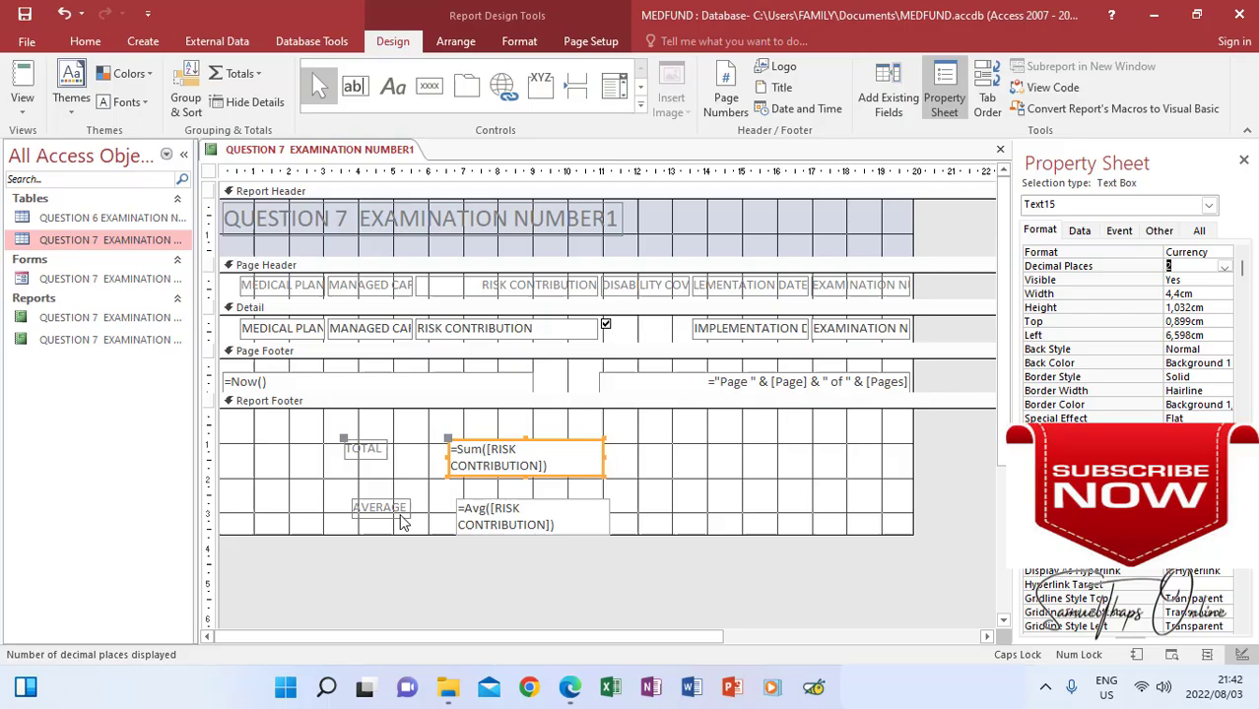
Give the AVERAGE calculation's text box the Currency format and 2 decimal places, and deselect it
click(555, 508)
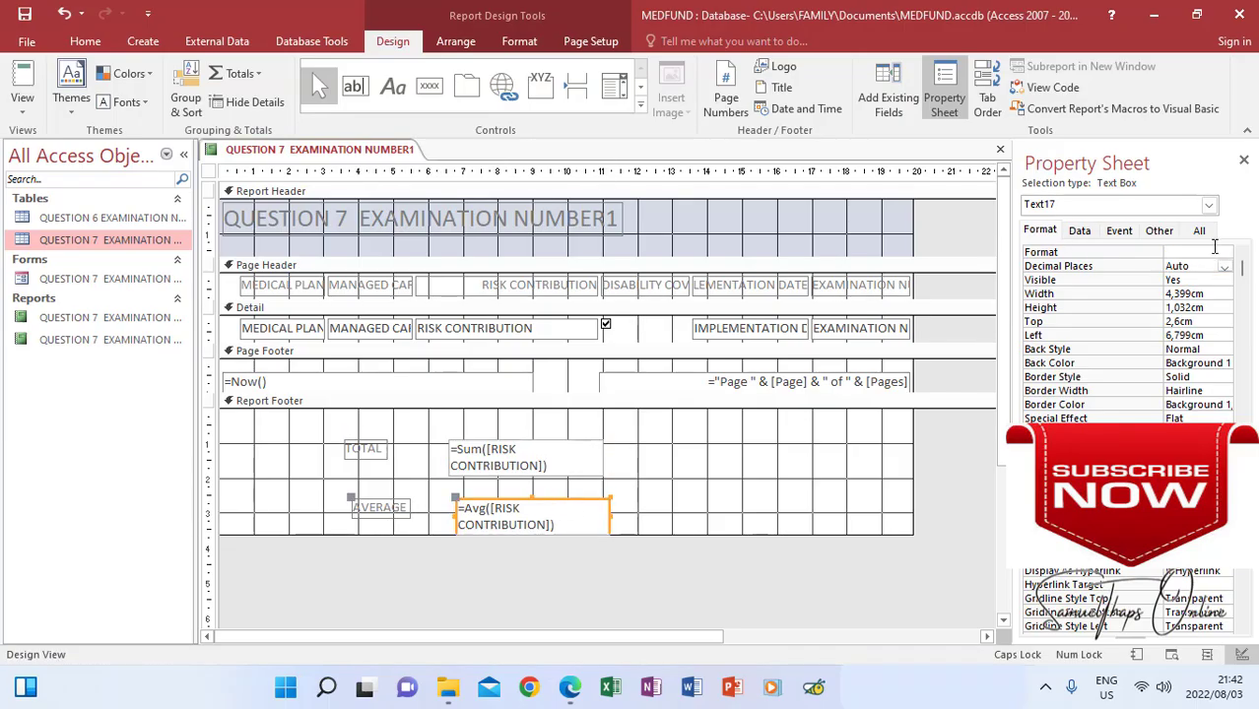
click(1218, 253)
click(1226, 256)
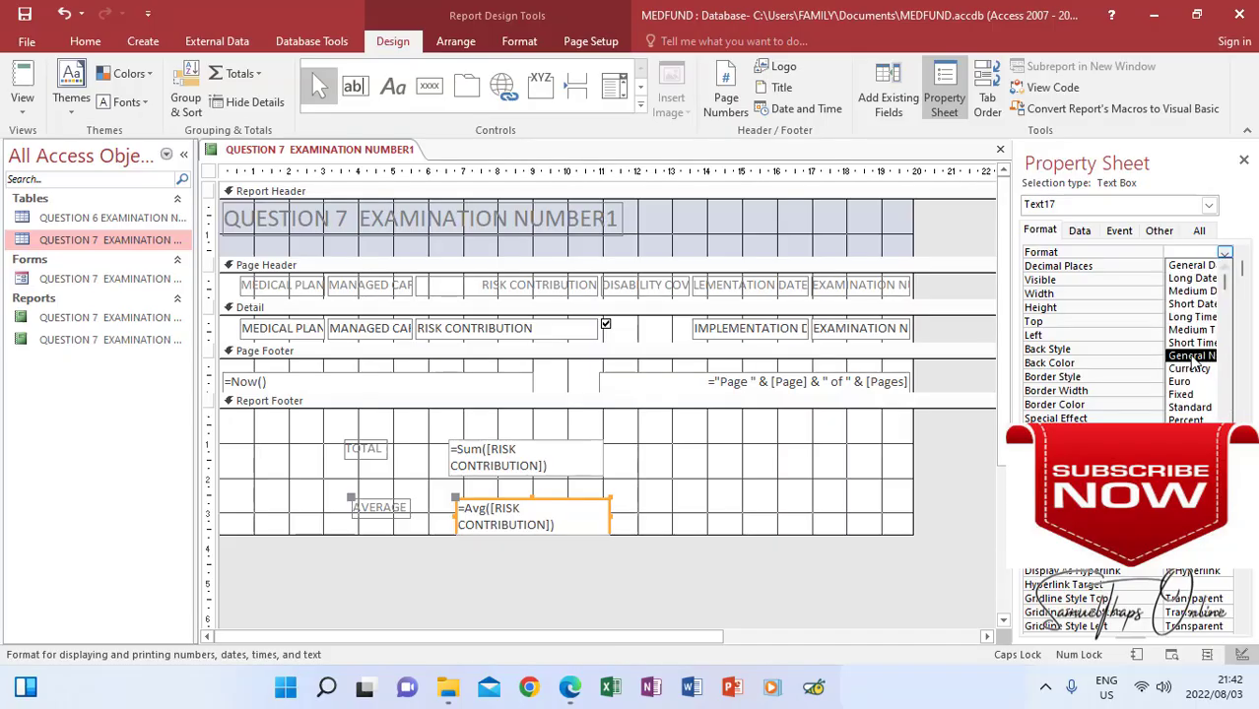
click(1192, 366)
click(1210, 266)
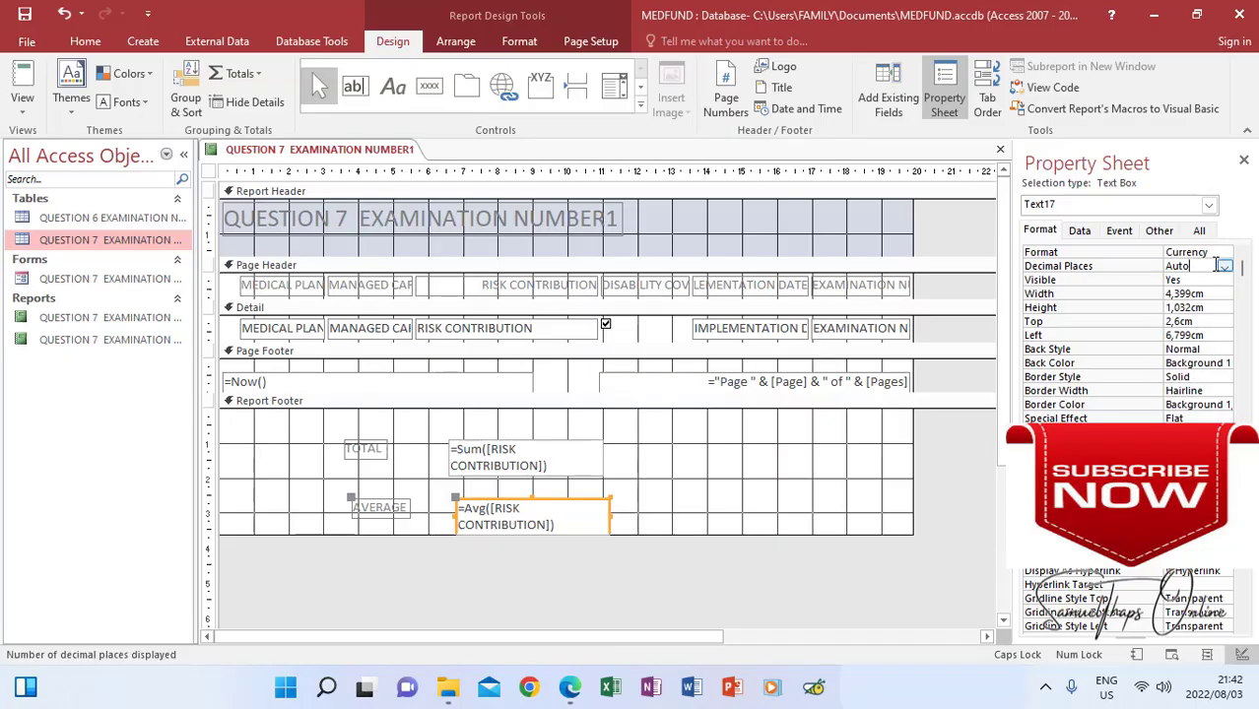
click(1225, 267)
click(1191, 317)
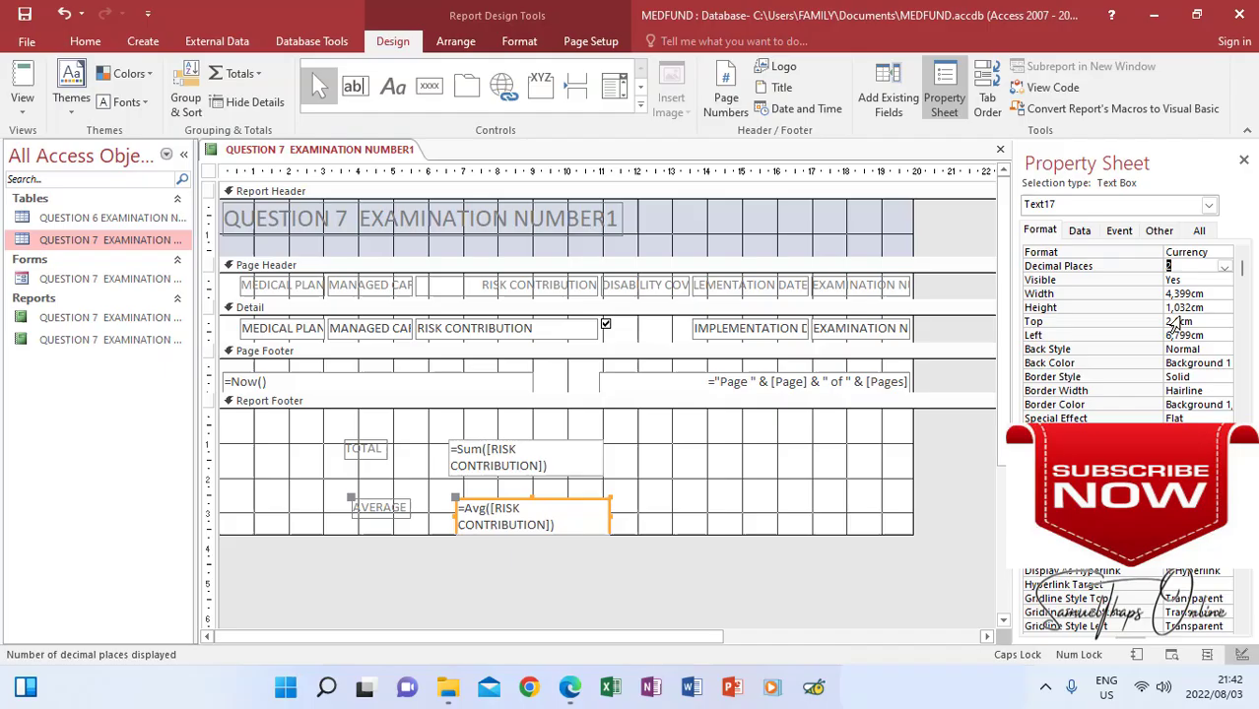
click(817, 555)
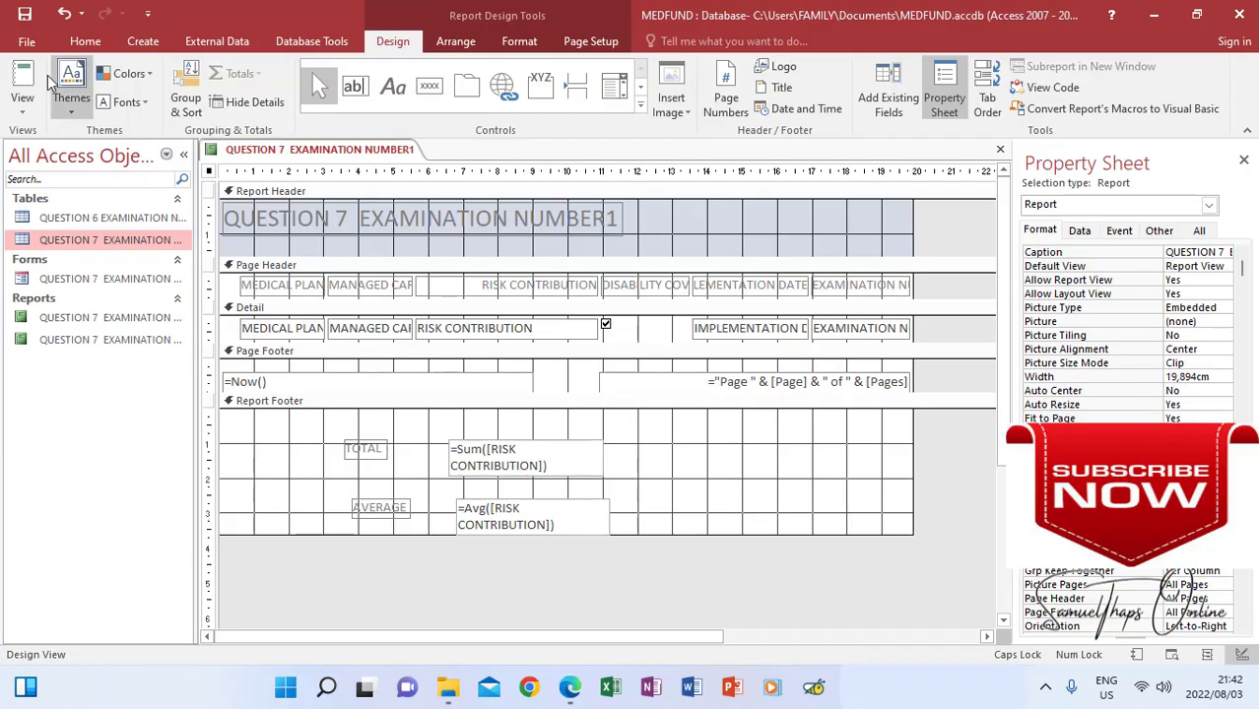
Switch to Report View to check the currency formatting of the TOTAL and AVERAGE calculations
click(22, 99)
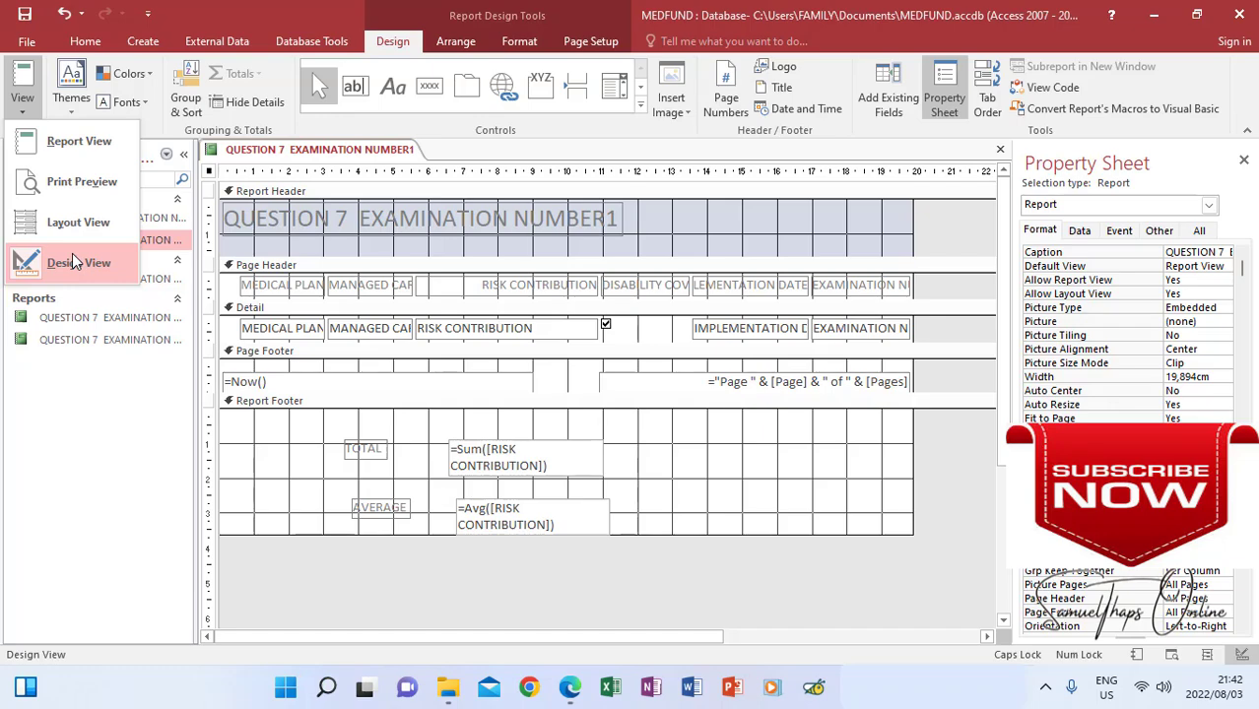
click(72, 255)
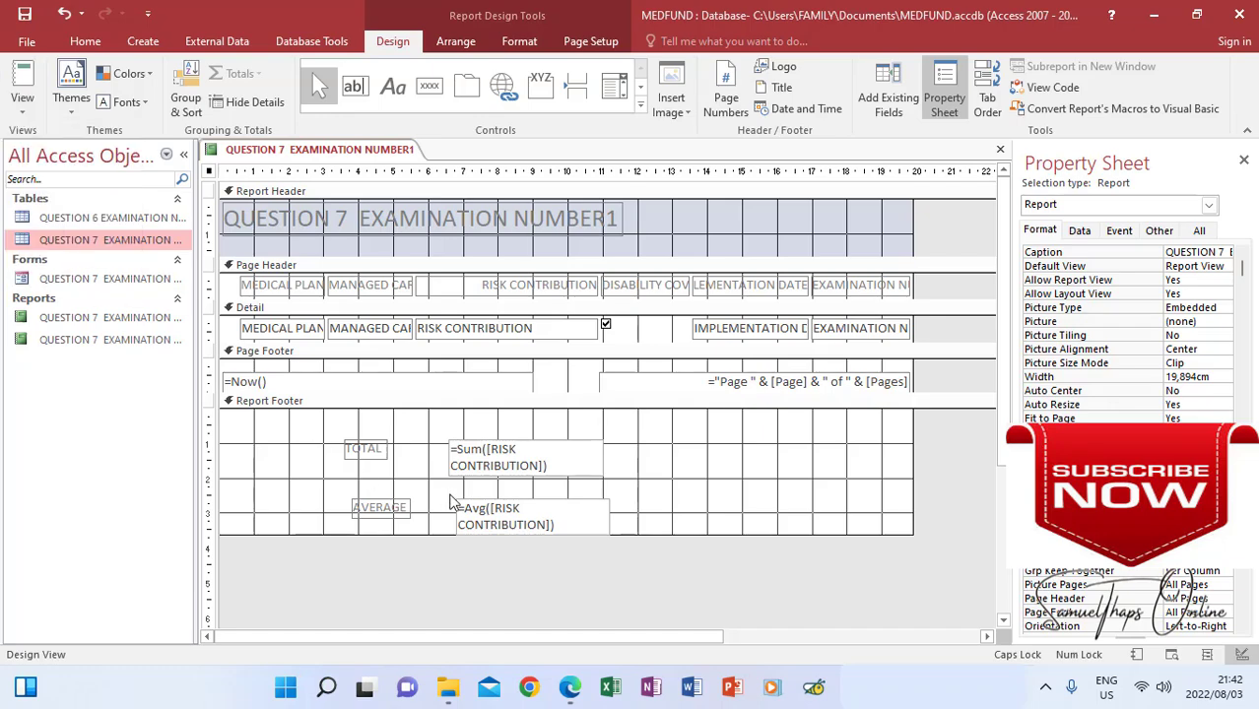
click(22, 98)
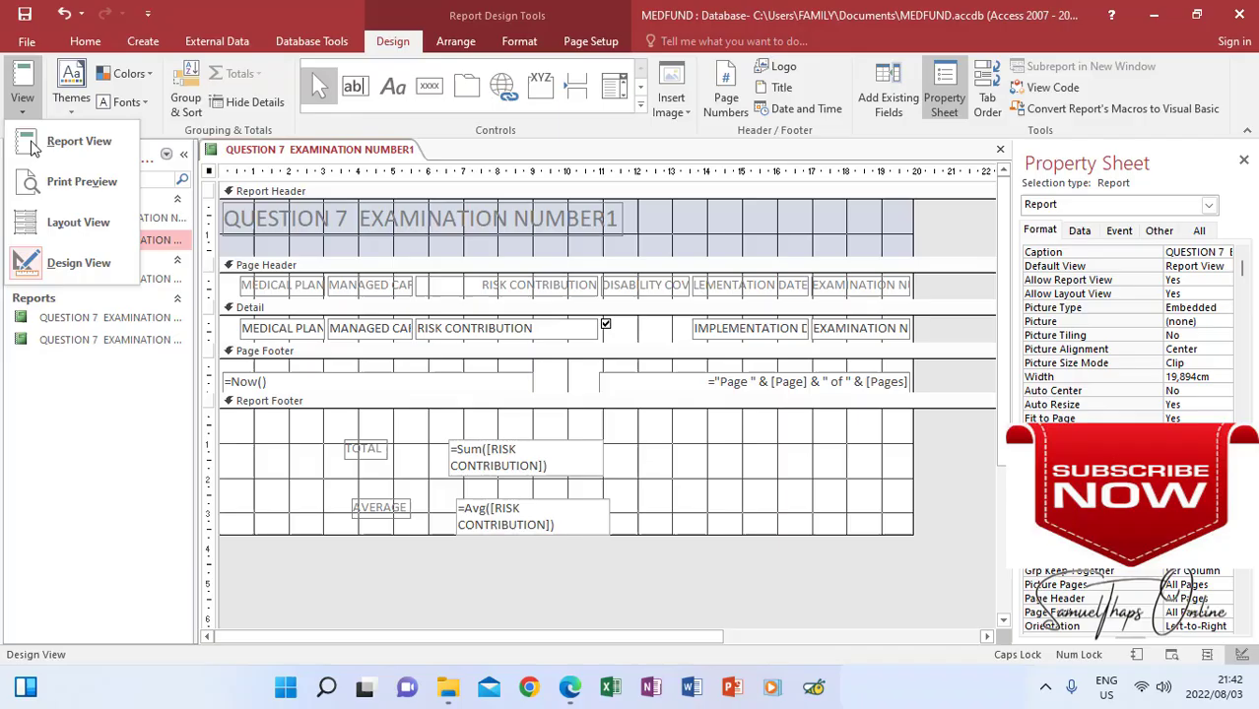
click(55, 148)
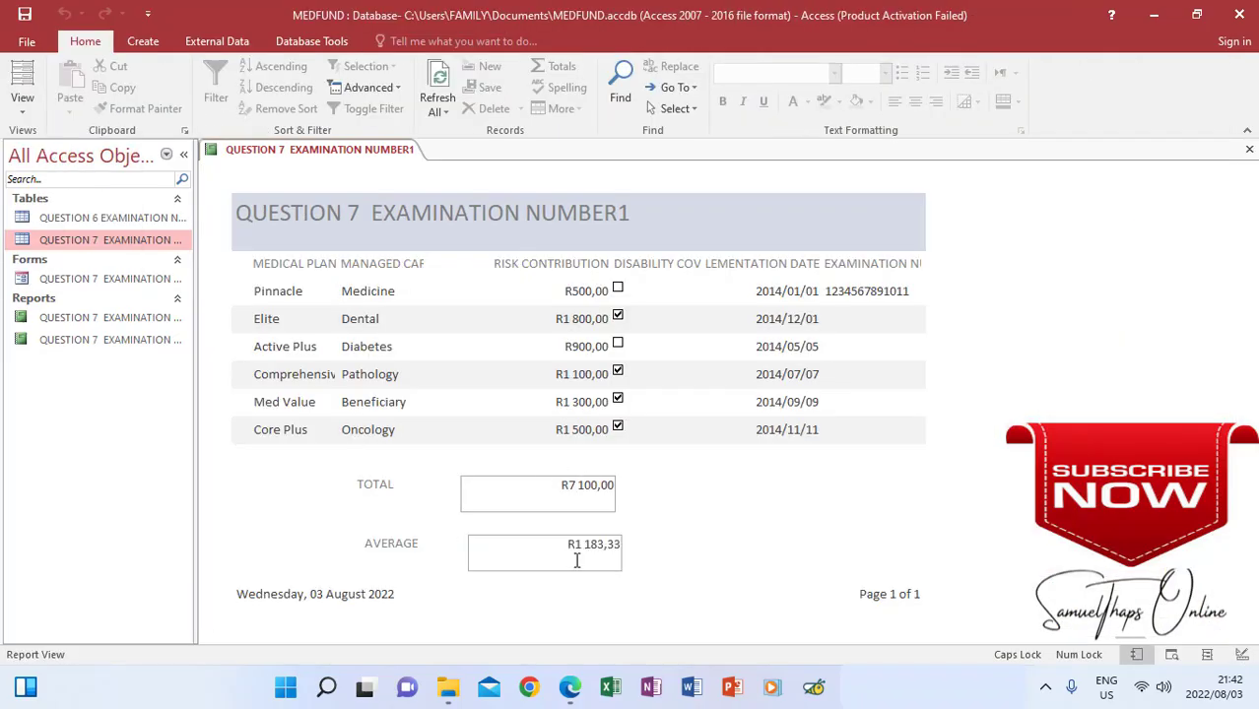